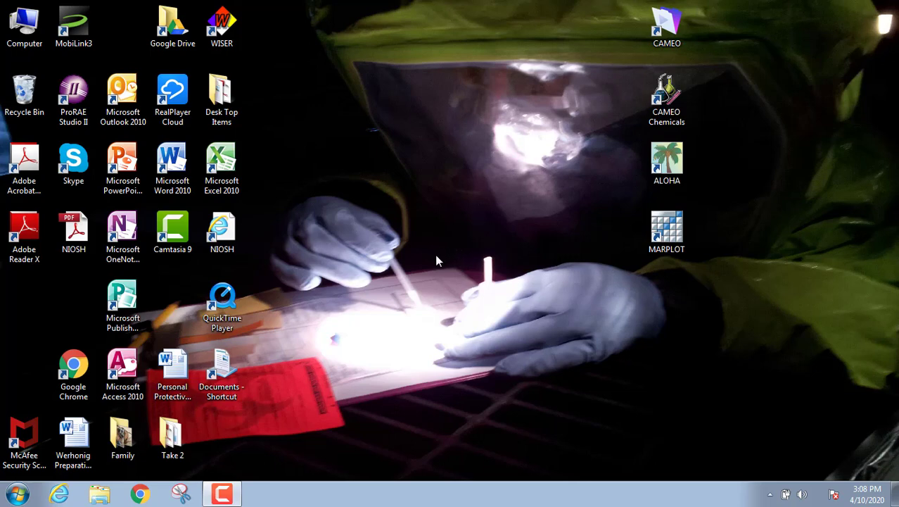
In Chrome, search Google for 'comeo chemicals' and scroll through the results
{"action": "left_click", "coordinate": [138, 494]}
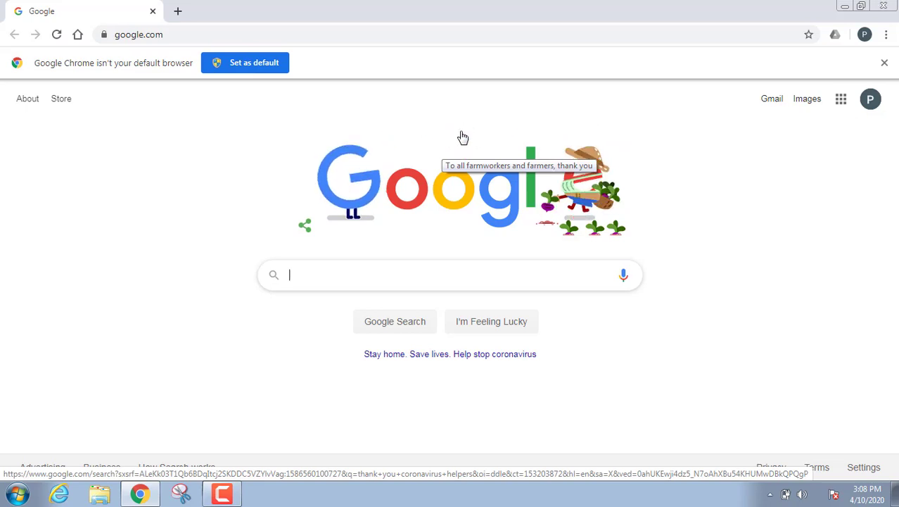
{"action": "left_click", "coordinate": [399, 274]}
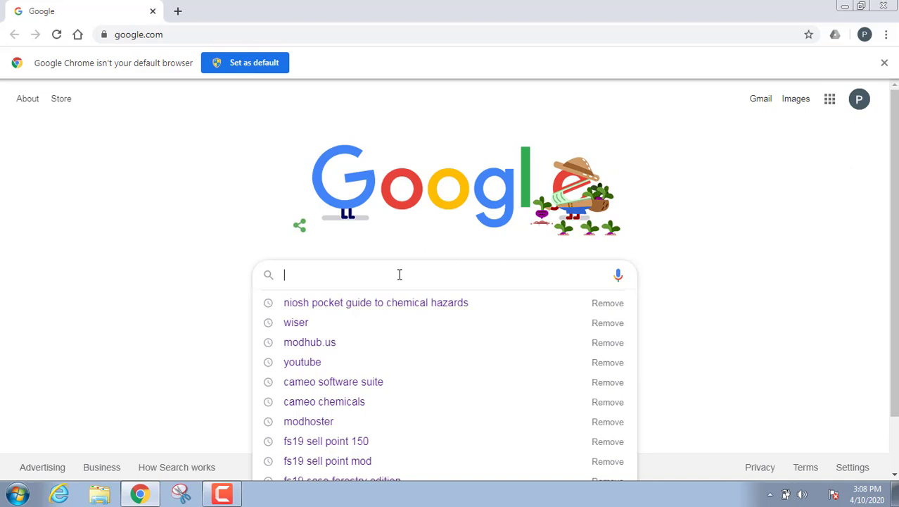
{"action": "type", "text": "comeo"}
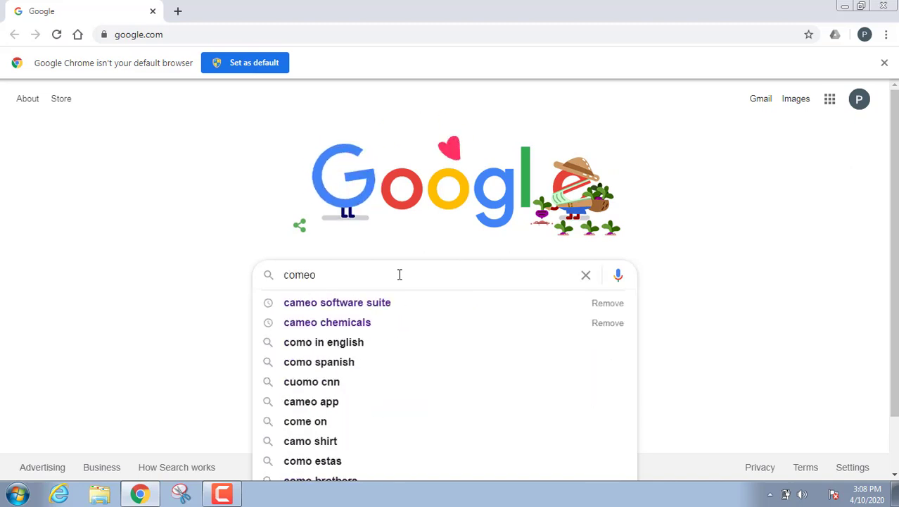
{"action": "type", "text": " ch"}
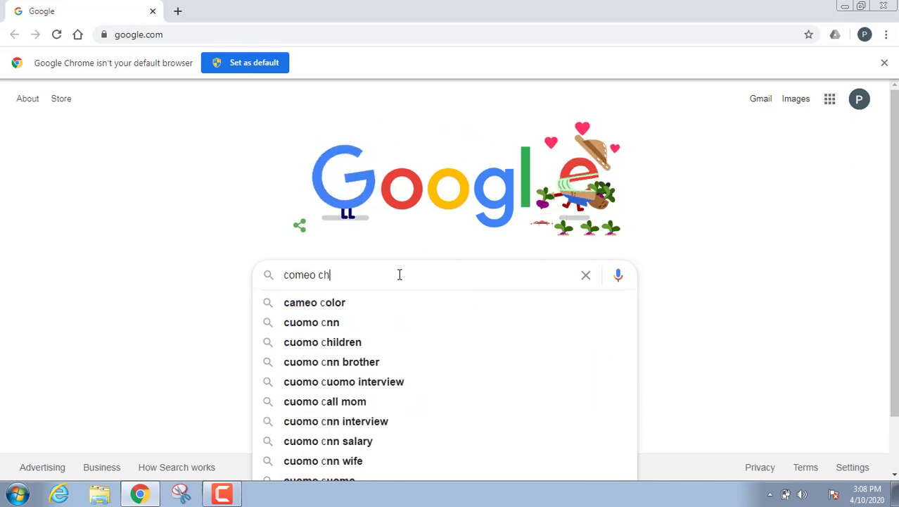
{"action": "type", "text": "emicals"}
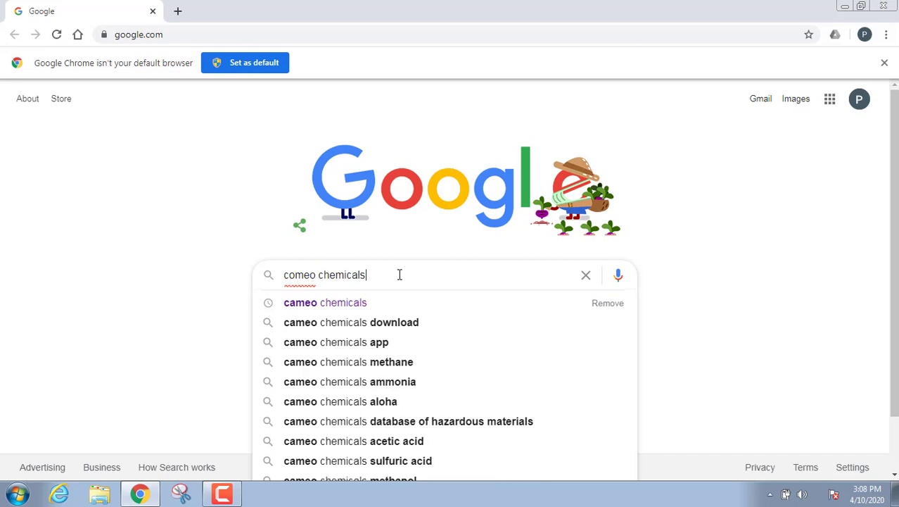
{"action": "key", "text": "Return"}
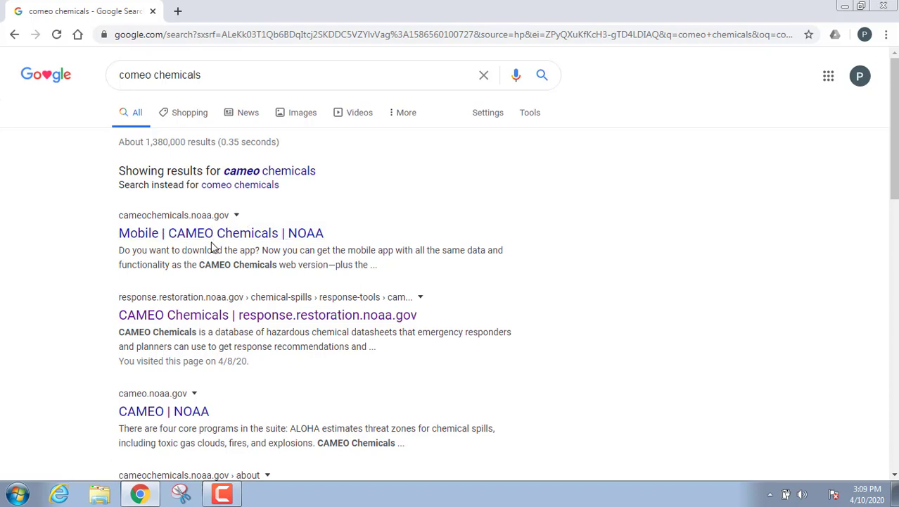
{"action": "scroll", "coordinate": [213, 247], "scroll_direction": "down", "scroll_amount": 2}
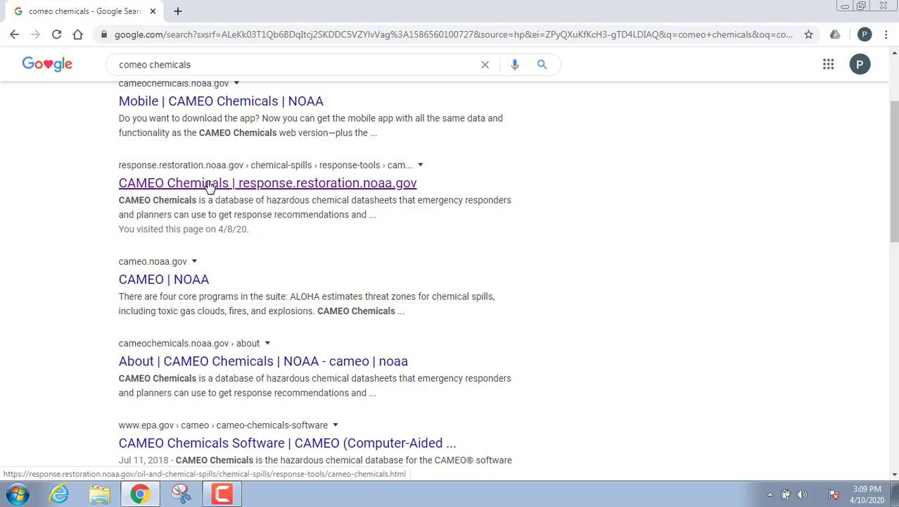
Open the NOAA CAMEO Chemicals page and scroll down to its More Information list
{"action": "left_click", "coordinate": [210, 185]}
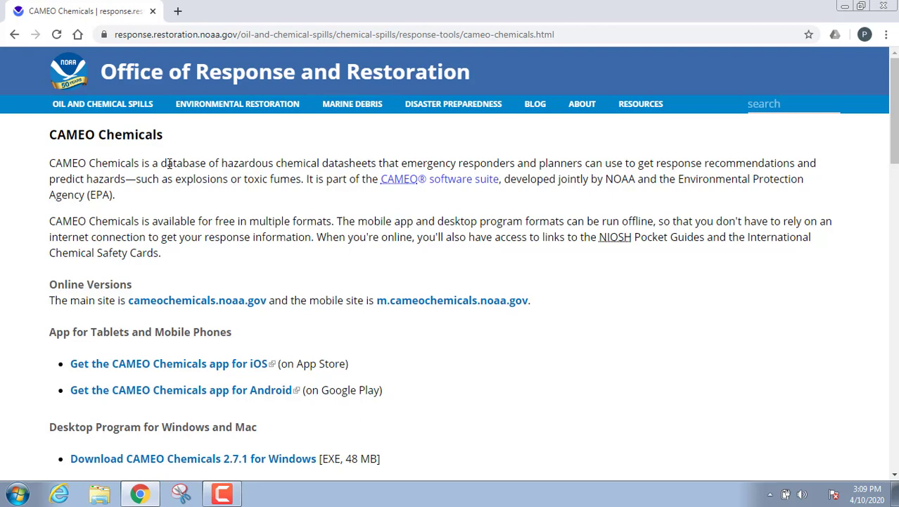
{"action": "scroll", "coordinate": [236, 198], "scroll_direction": "down", "scroll_amount": 1}
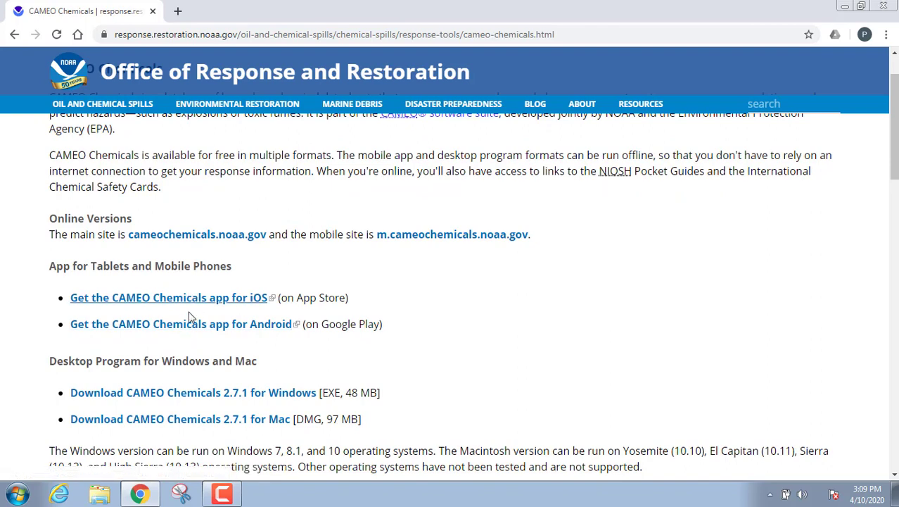
{"action": "scroll", "coordinate": [185, 308], "scroll_direction": "down", "scroll_amount": 2}
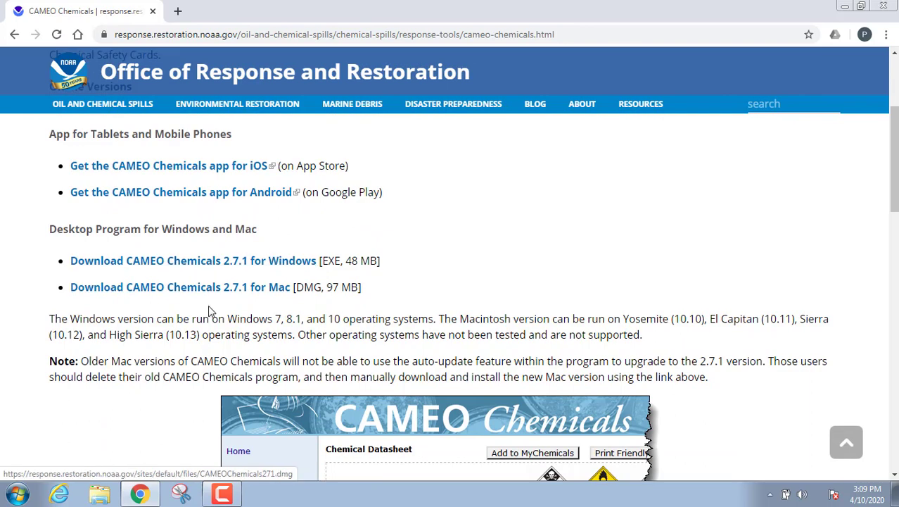
{"action": "scroll", "coordinate": [429, 257], "scroll_direction": "down", "scroll_amount": 5}
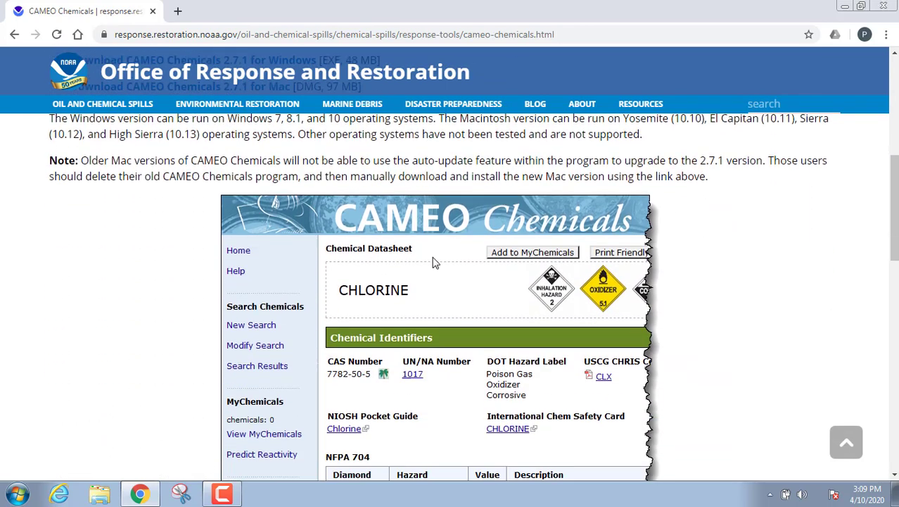
{"action": "scroll", "coordinate": [433, 262], "scroll_direction": "down", "scroll_amount": 2}
{"action": "scroll", "coordinate": [435, 263], "scroll_direction": "down", "scroll_amount": 3}
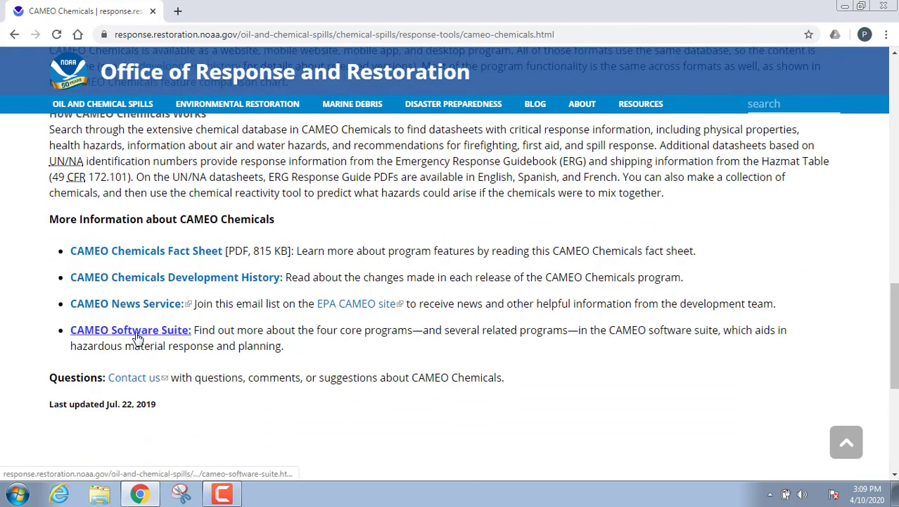
Open the CAMEO Software Suite page and scroll to its Core Programs section
{"action": "left_click", "coordinate": [137, 334]}
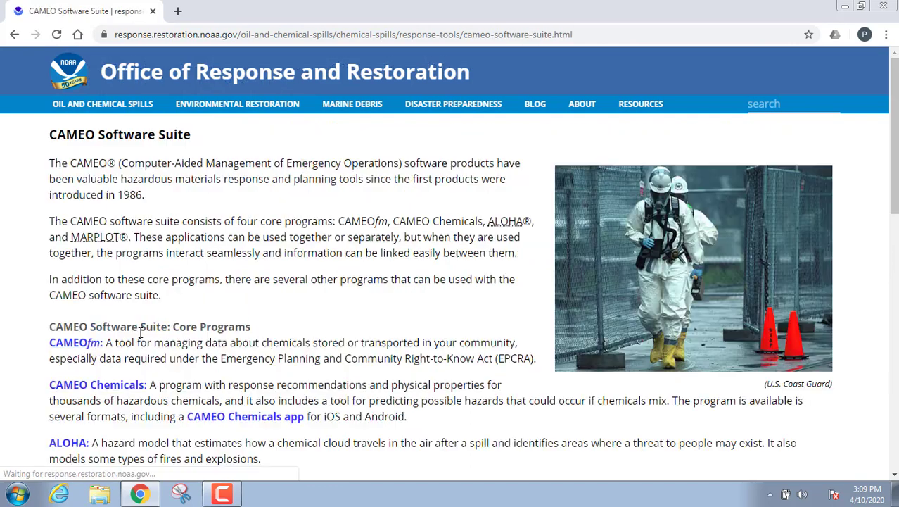
{"action": "scroll", "coordinate": [310, 296], "scroll_direction": "down", "scroll_amount": 2}
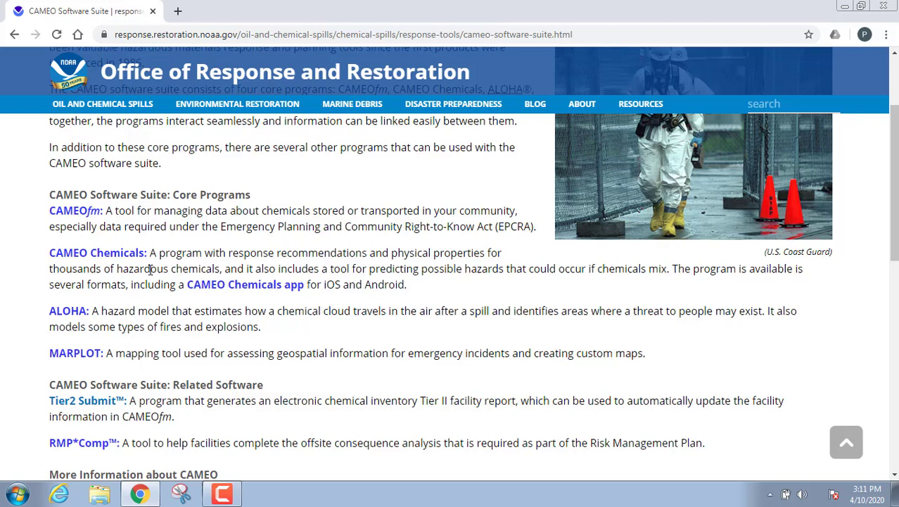
Minimize the Chrome window to reveal the desktop with the CAMEO shortcuts
{"action": "left_click", "coordinate": [845, 8]}
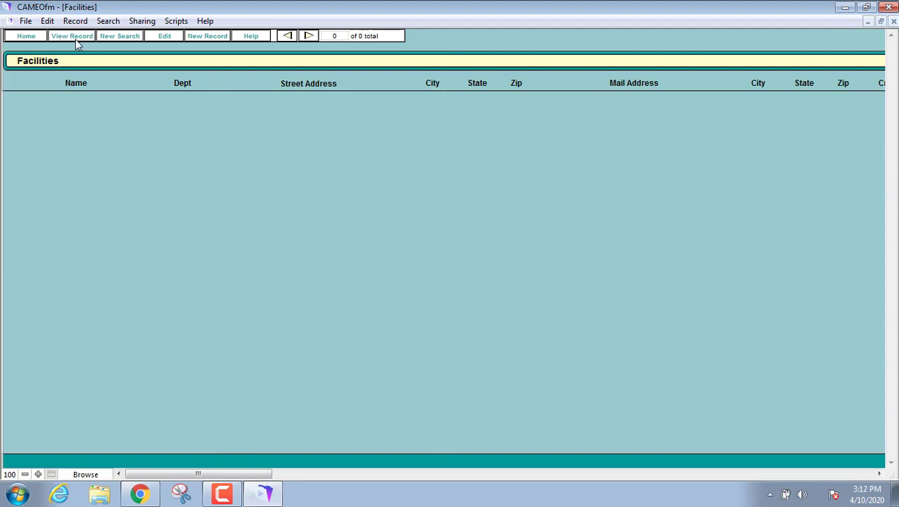
Create a new facility record from the Facilities toolbar, opening the blank Edit Facilities form
{"action": "left_click", "coordinate": [202, 37]}
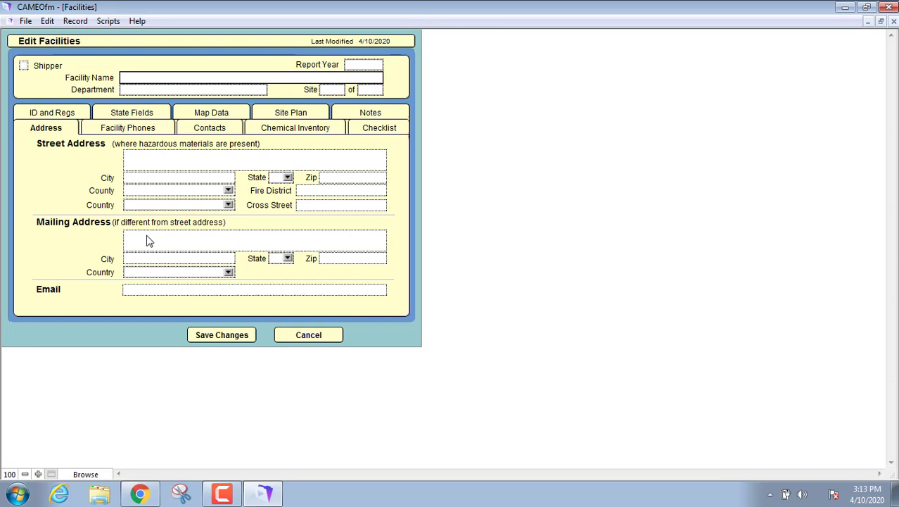
Add an Emergency phone number for the facility, then view its Contacts and Chemical Inventory
{"action": "left_click", "coordinate": [127, 129]}
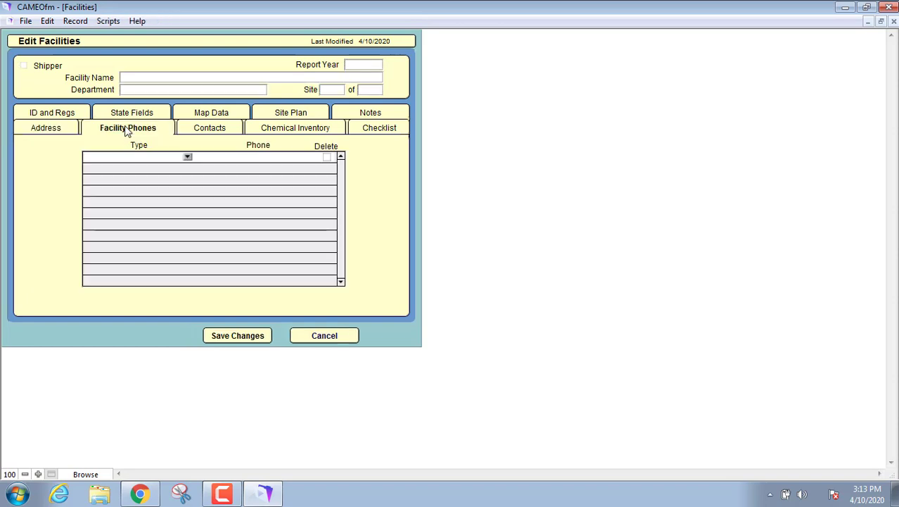
{"action": "left_click", "coordinate": [188, 158]}
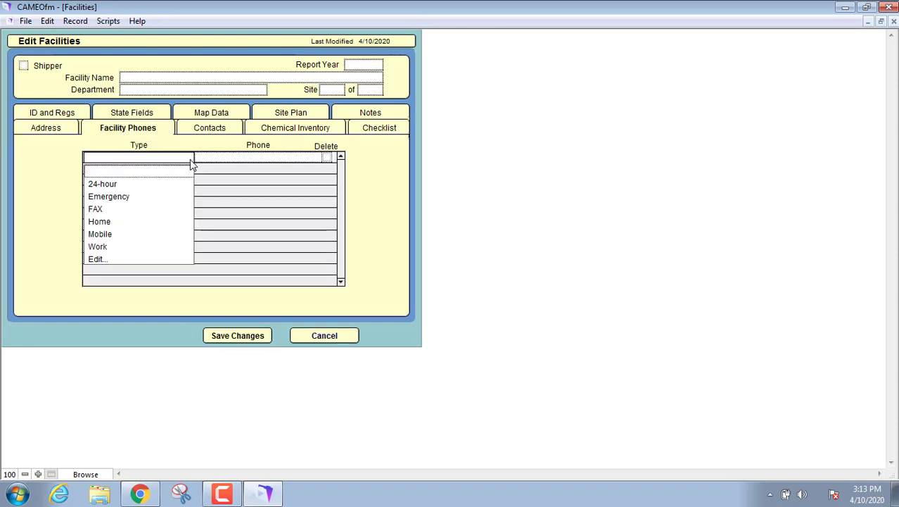
{"action": "left_click", "coordinate": [123, 197]}
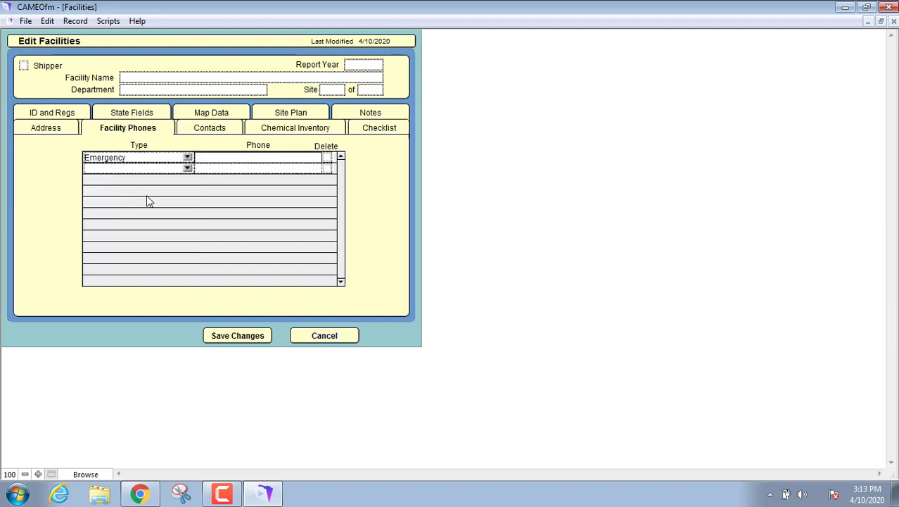
{"action": "left_click", "coordinate": [220, 159]}
{"action": "left_click", "coordinate": [200, 130]}
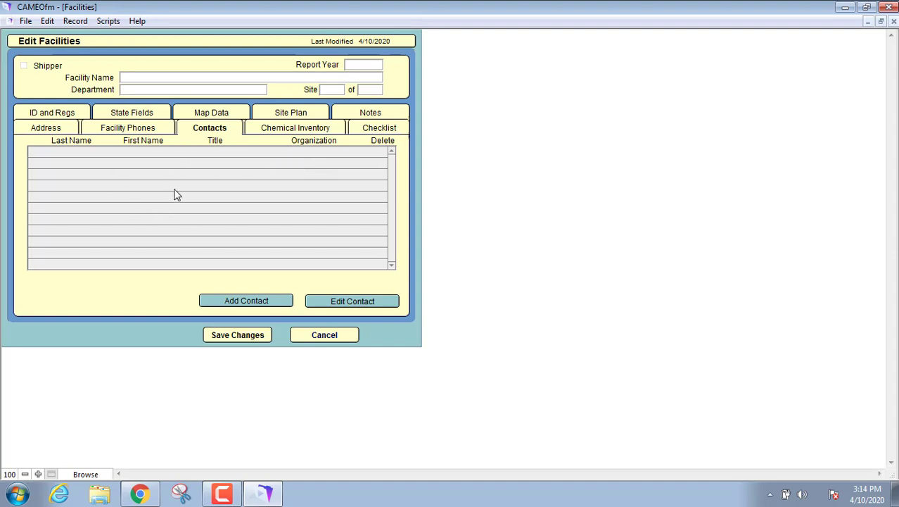
{"action": "left_click", "coordinate": [307, 132]}
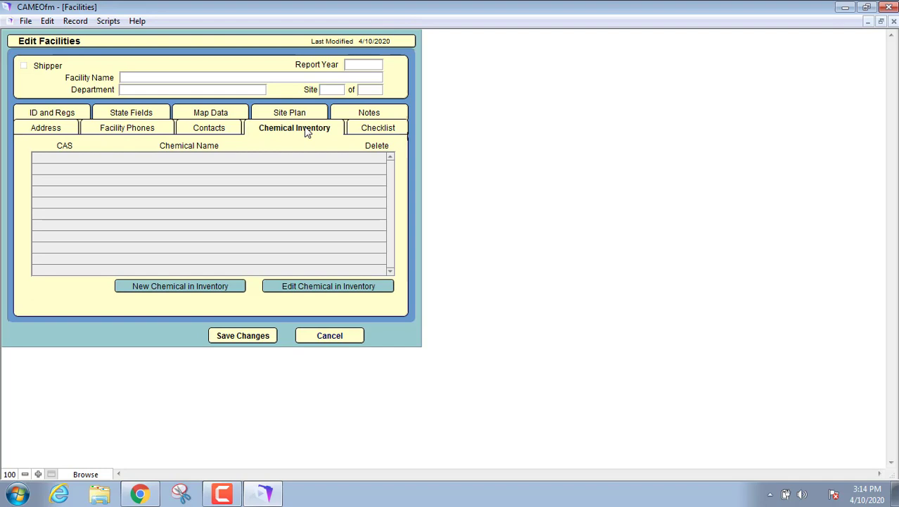
Start a blank inventory chemical, view its state, components, dates, state fields and notes, then cancel it
{"action": "left_click", "coordinate": [187, 286]}
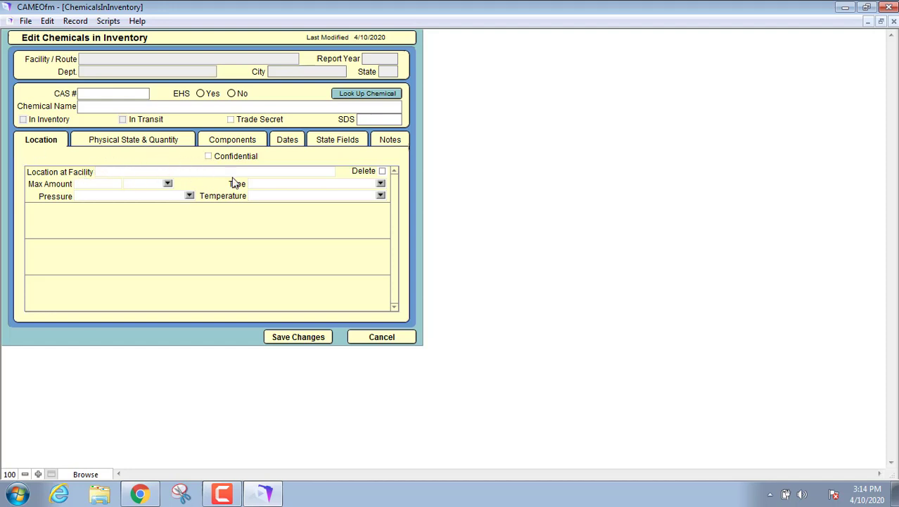
{"action": "left_click", "coordinate": [155, 143]}
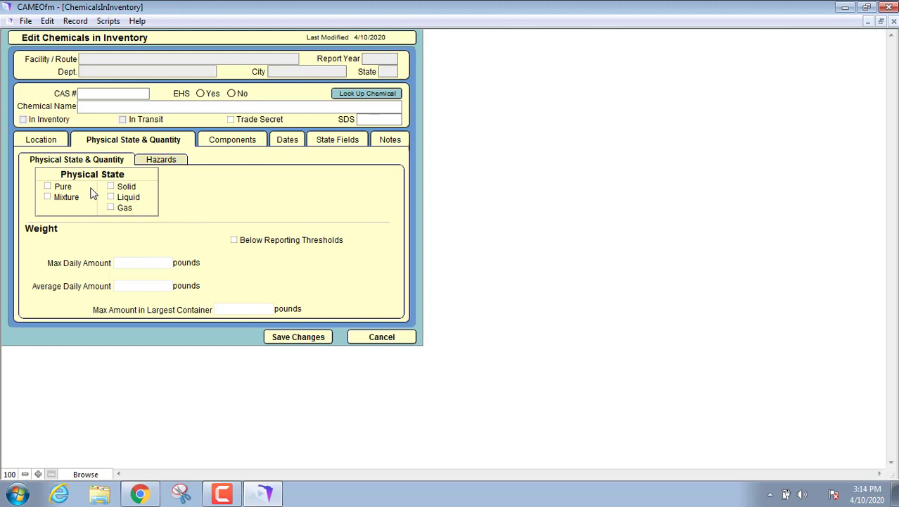
{"action": "left_click", "coordinate": [232, 144]}
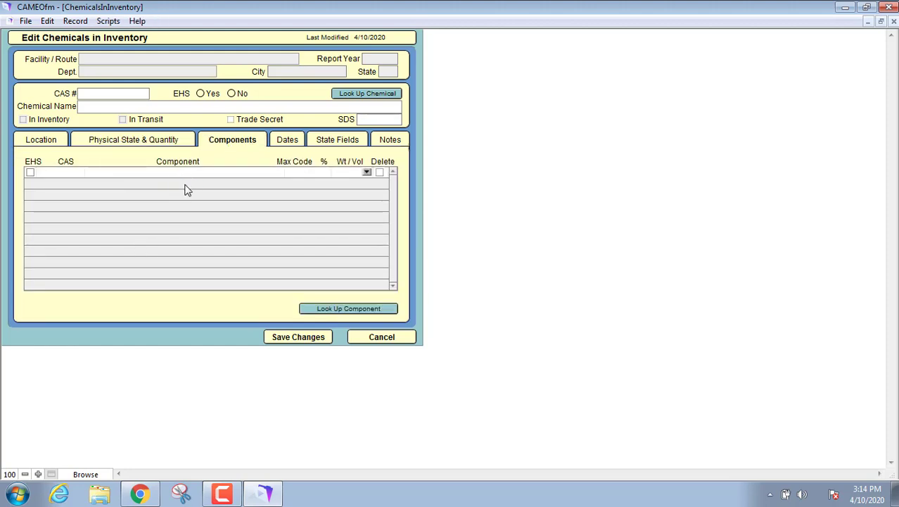
{"action": "left_click", "coordinate": [287, 145]}
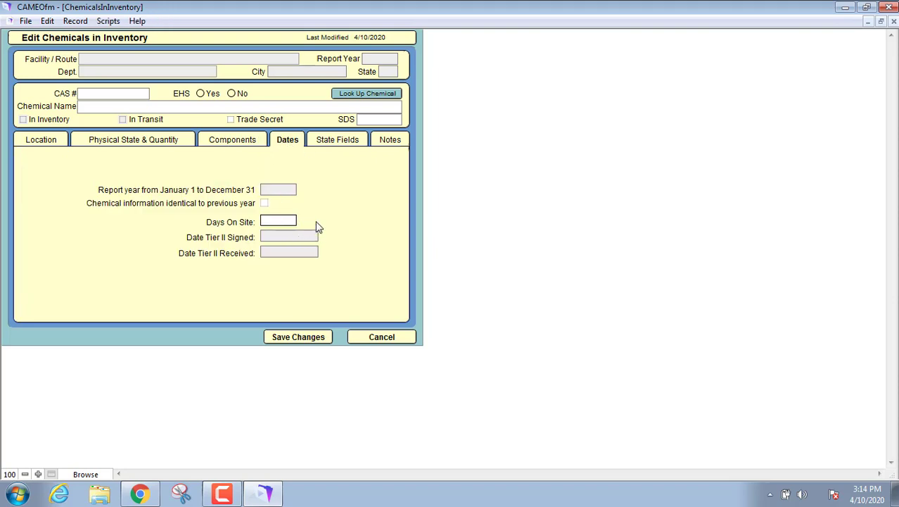
{"action": "left_click", "coordinate": [331, 143]}
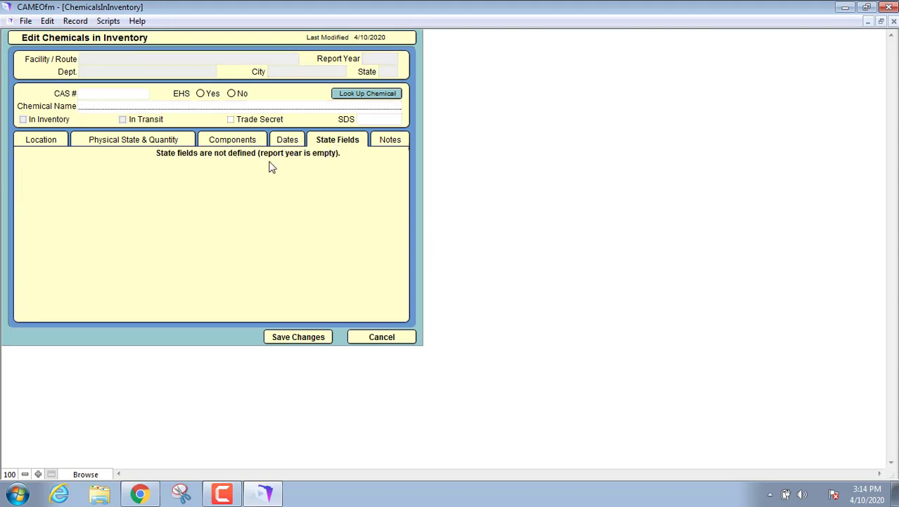
{"action": "left_click", "coordinate": [395, 142]}
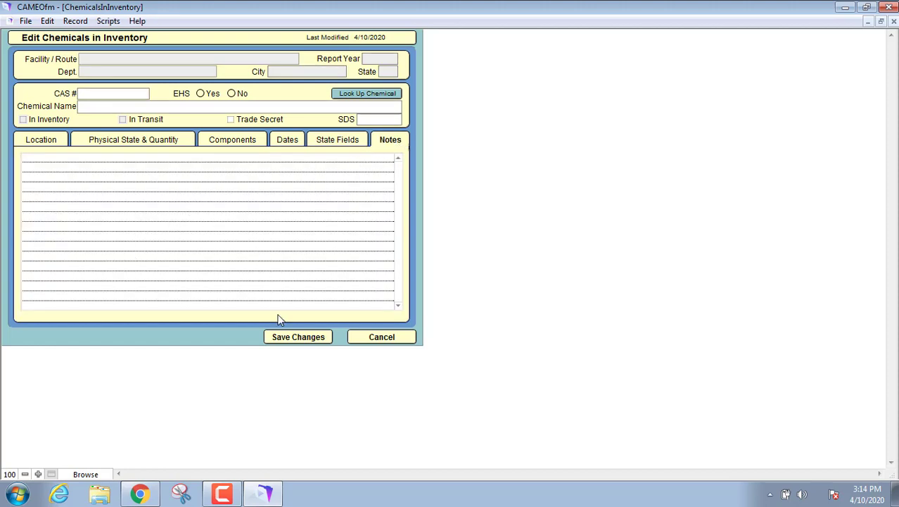
{"action": "left_click", "coordinate": [381, 337]}
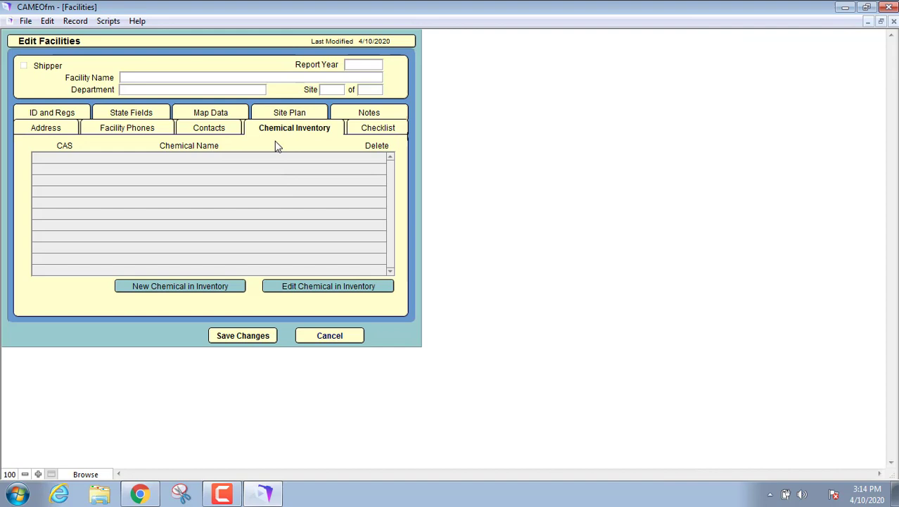
Review the facility's Checklist, ID and Regs, State Fields, Map Data, Site Plan and Notes sections
{"action": "left_click", "coordinate": [378, 131]}
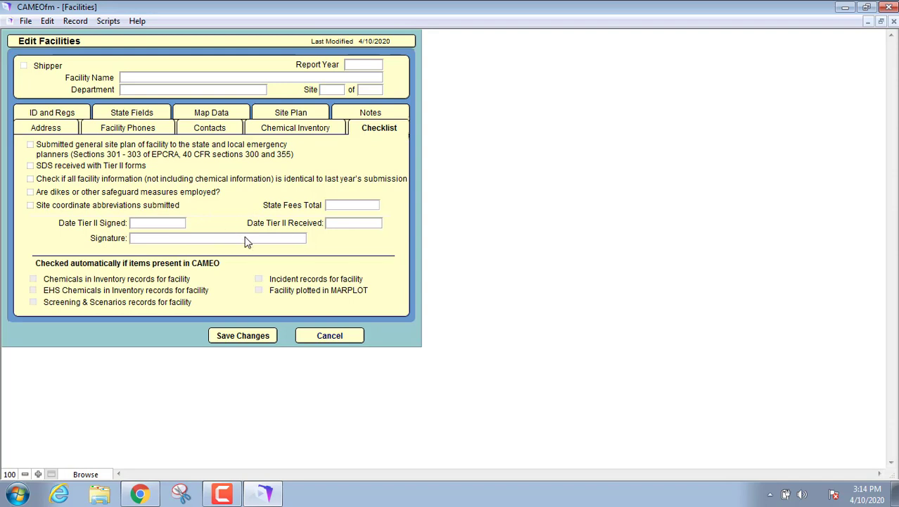
{"action": "left_click", "coordinate": [62, 115]}
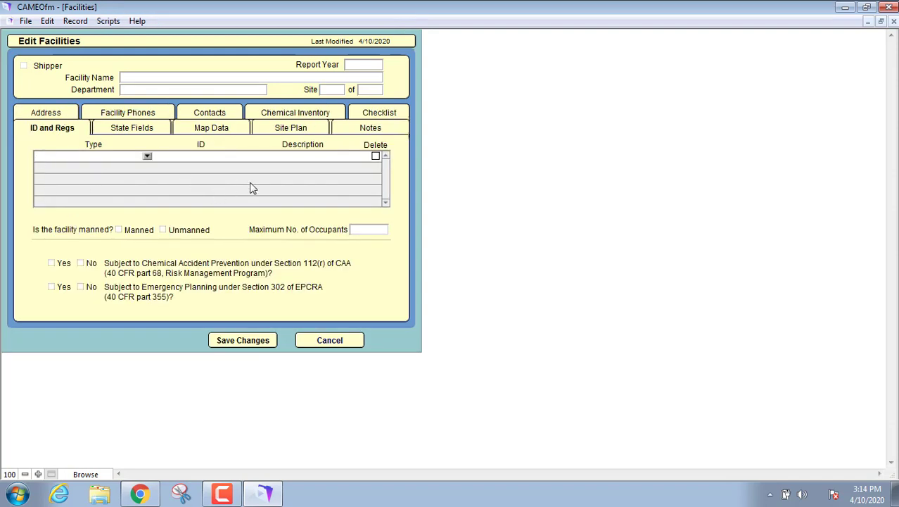
{"action": "left_click", "coordinate": [130, 130]}
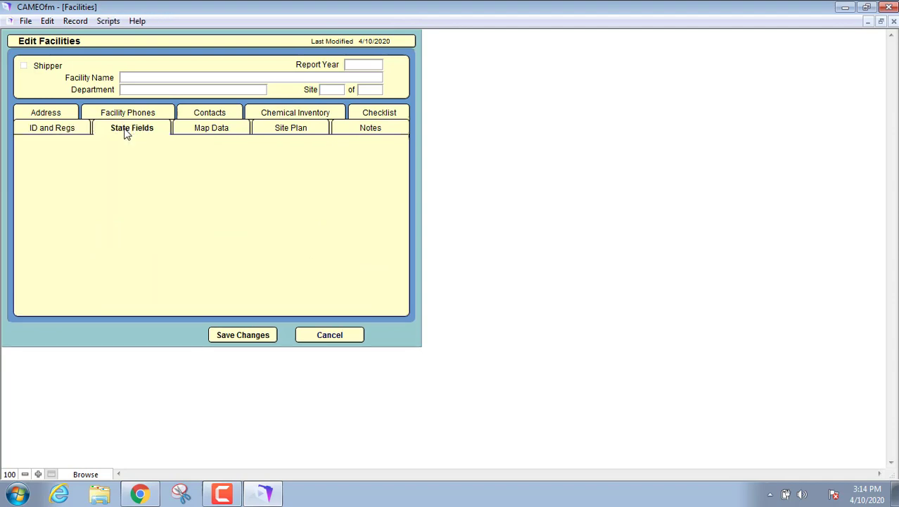
{"action": "left_click", "coordinate": [200, 131]}
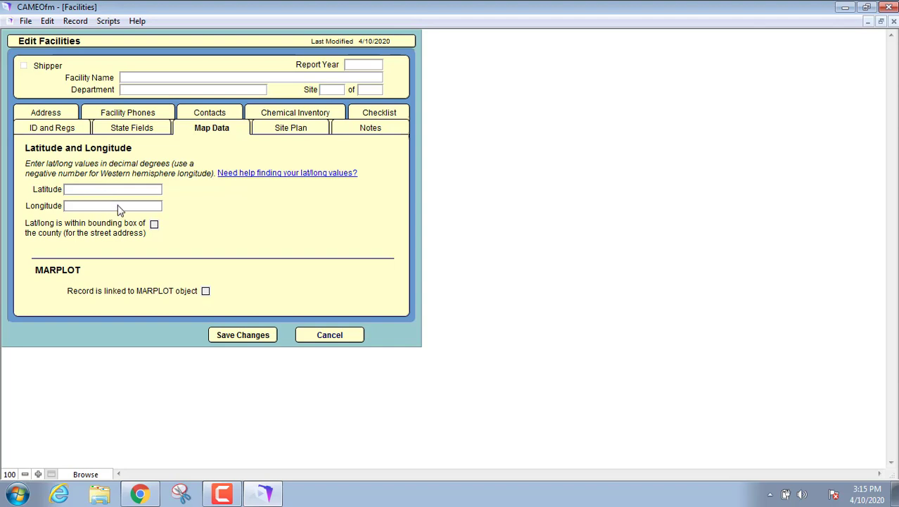
{"action": "left_click", "coordinate": [298, 132]}
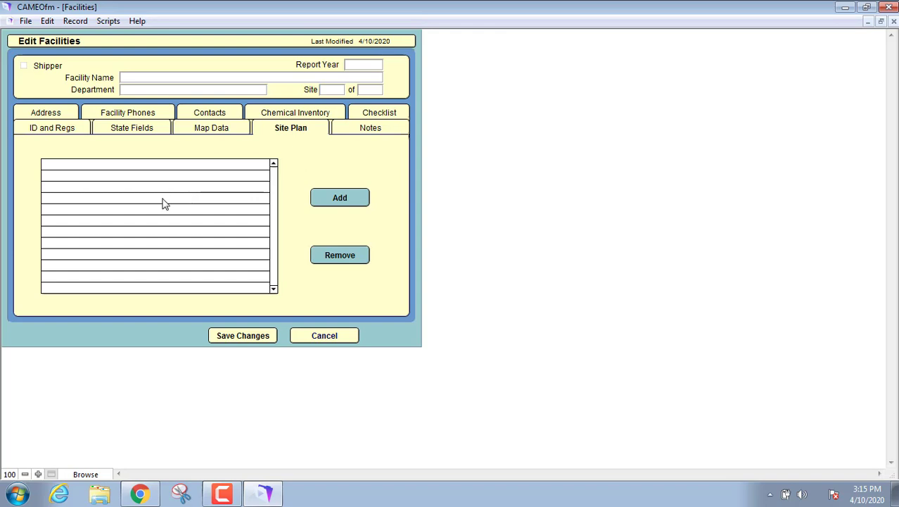
{"action": "left_click", "coordinate": [386, 126]}
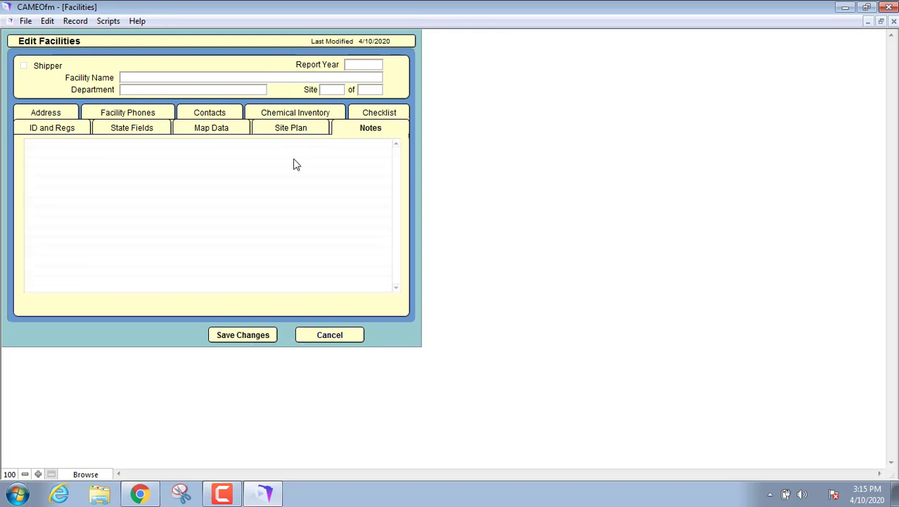
Cancel the unsaved facility record and return to the Home screen via File > Go Home
{"action": "left_click", "coordinate": [327, 336]}
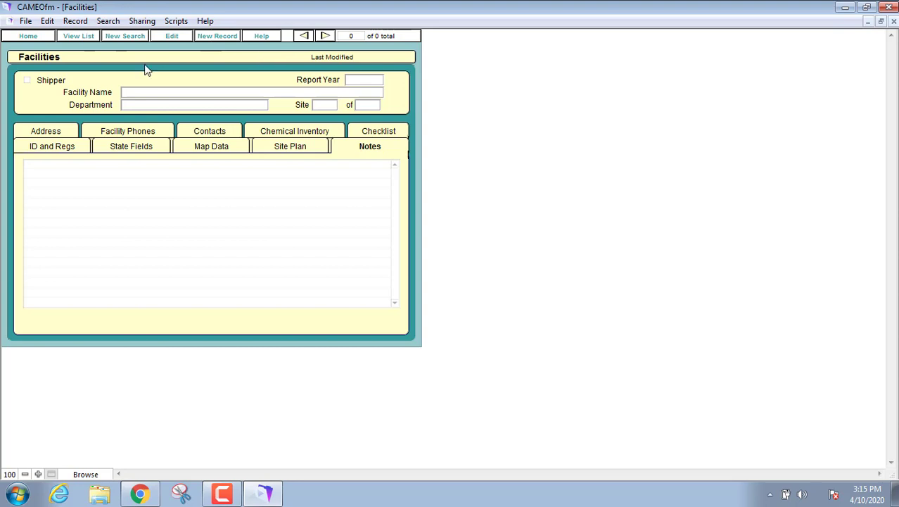
{"action": "left_click", "coordinate": [26, 21]}
{"action": "left_click", "coordinate": [39, 36]}
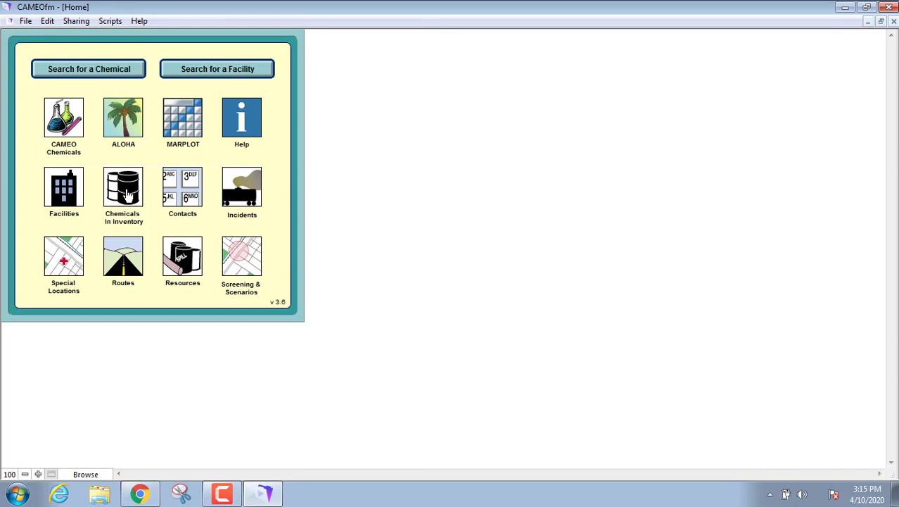
{"action": "left_click", "coordinate": [128, 195]}
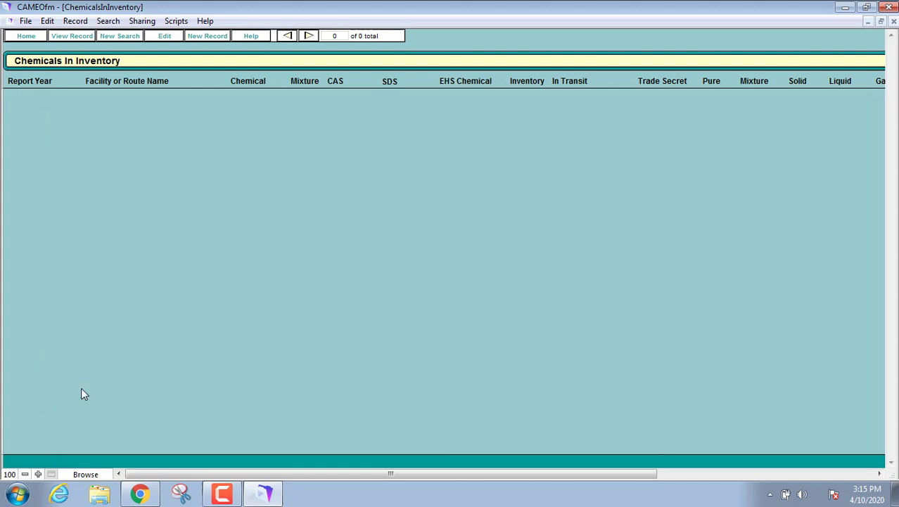
{"action": "left_click", "coordinate": [25, 21]}
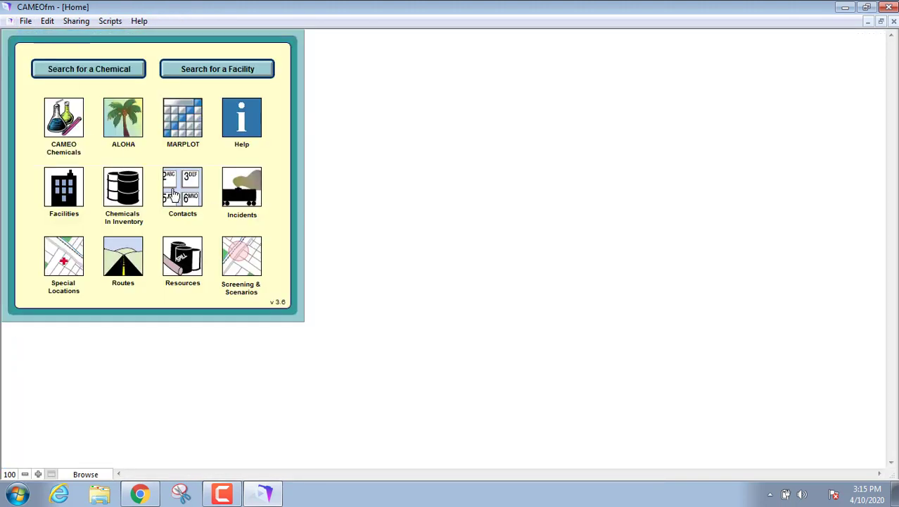
{"action": "left_click", "coordinate": [174, 194]}
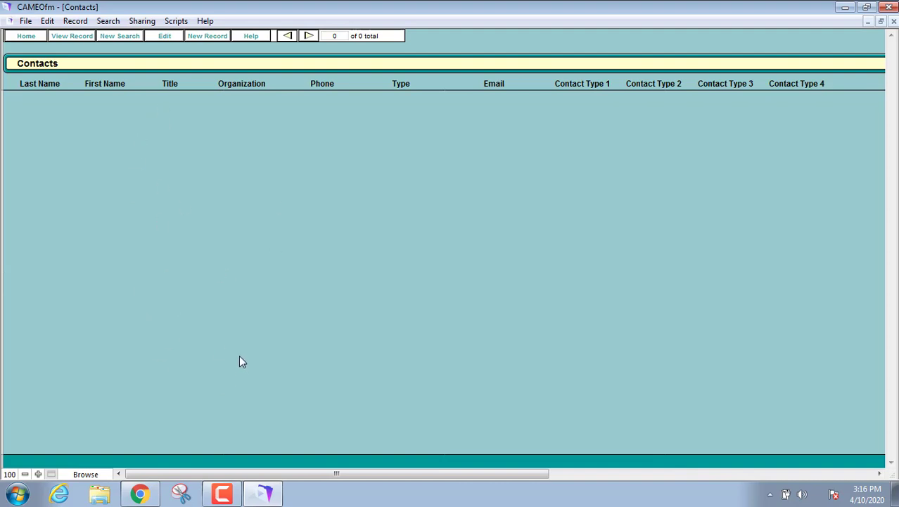
{"action": "left_click", "coordinate": [27, 36]}
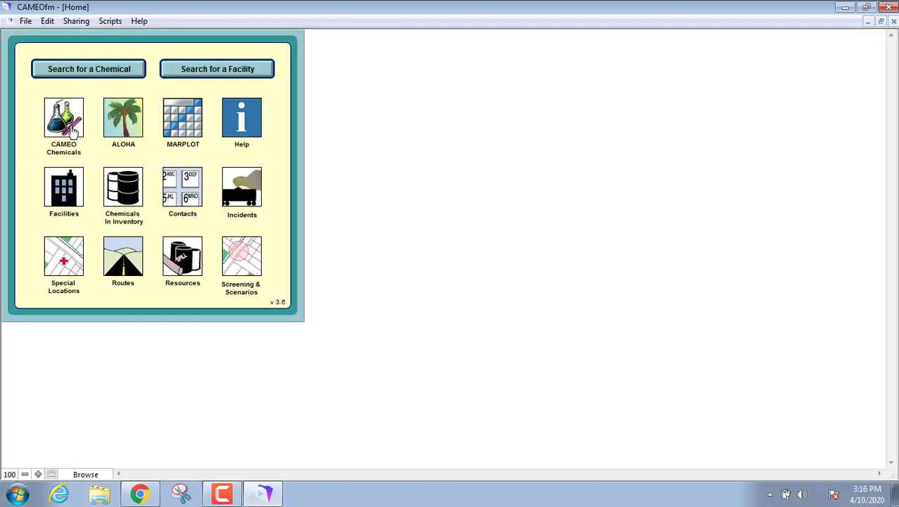
{"action": "left_click", "coordinate": [61, 260]}
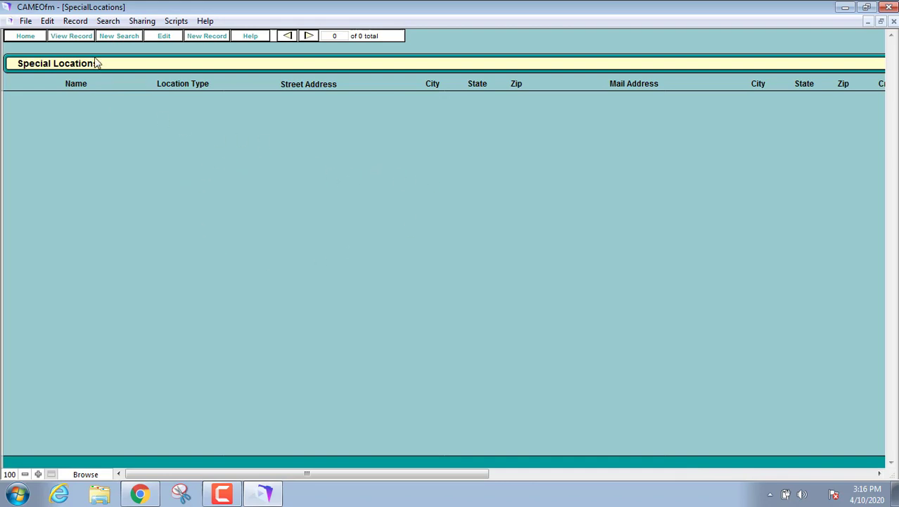
{"action": "left_click", "coordinate": [25, 36]}
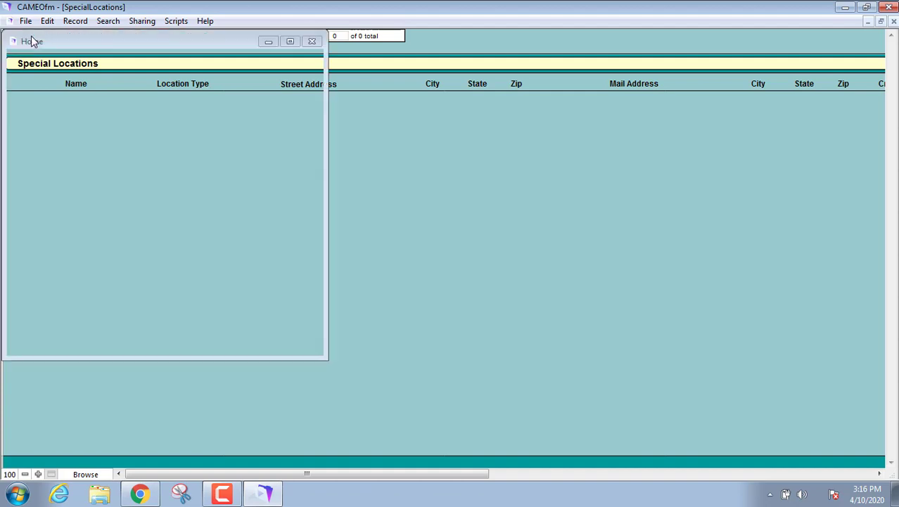
{"action": "left_click", "coordinate": [128, 259]}
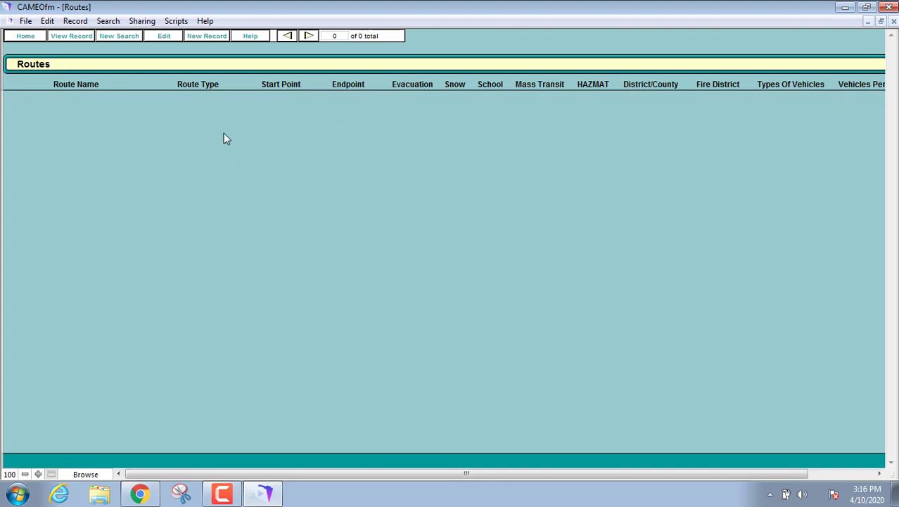
{"action": "left_click", "coordinate": [32, 35]}
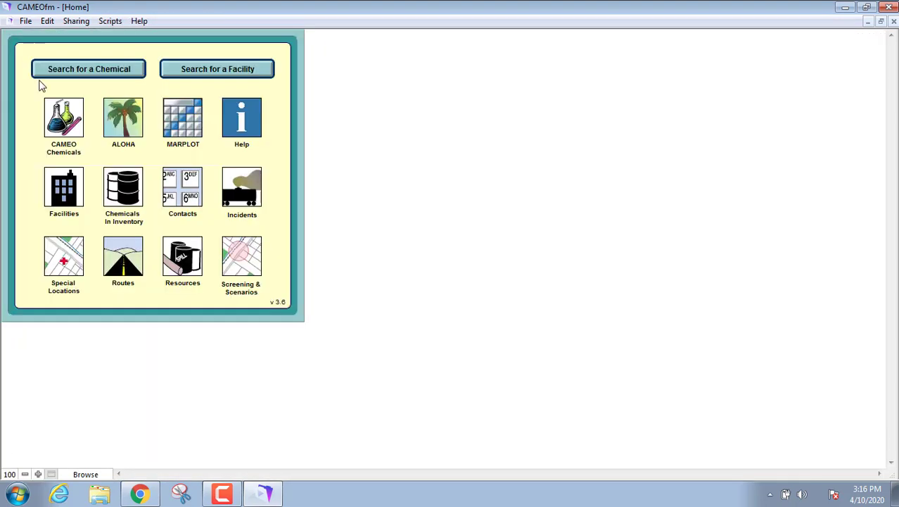
Glance at the Screening & Scenarios list, then go back Home and open Incidents
{"action": "left_click", "coordinate": [241, 256]}
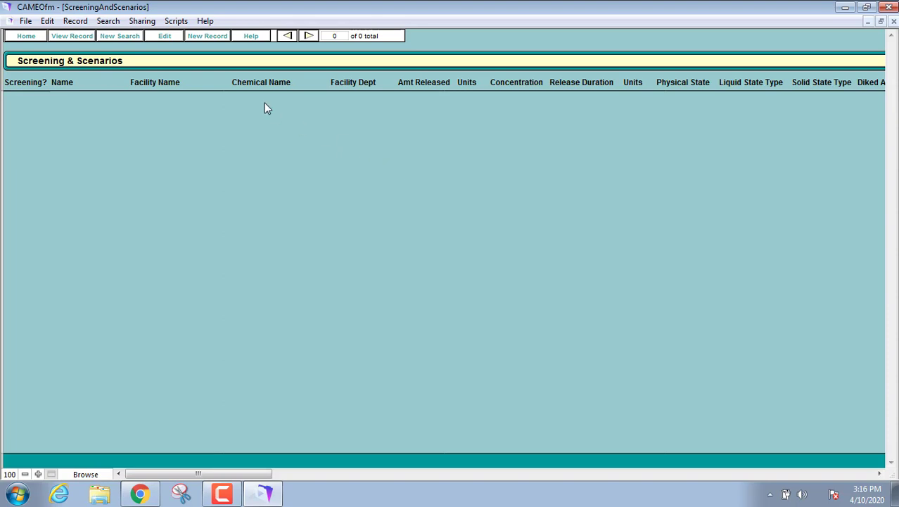
{"action": "left_click", "coordinate": [25, 36]}
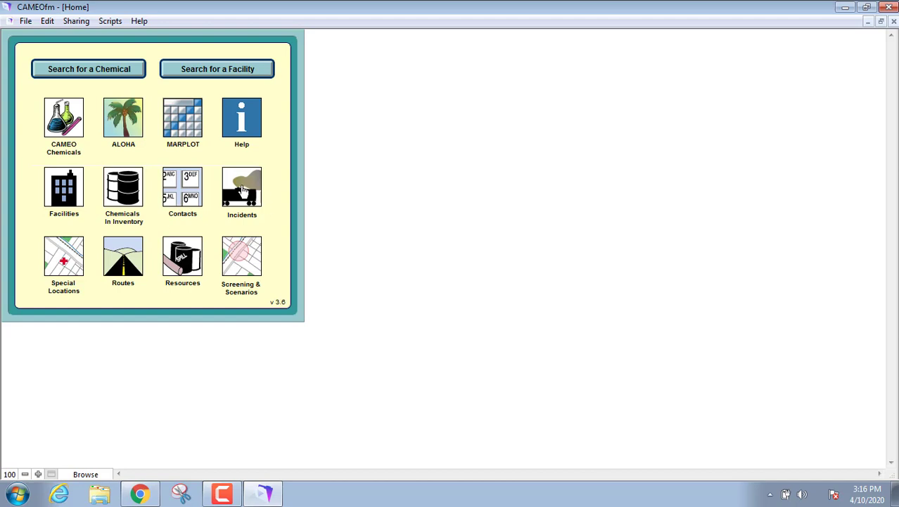
{"action": "left_click", "coordinate": [241, 190]}
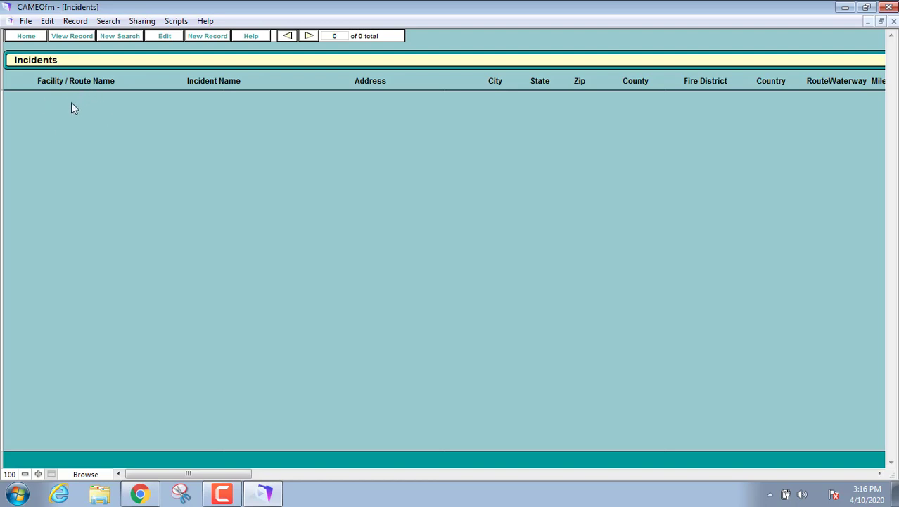
{"action": "left_click", "coordinate": [208, 37]}
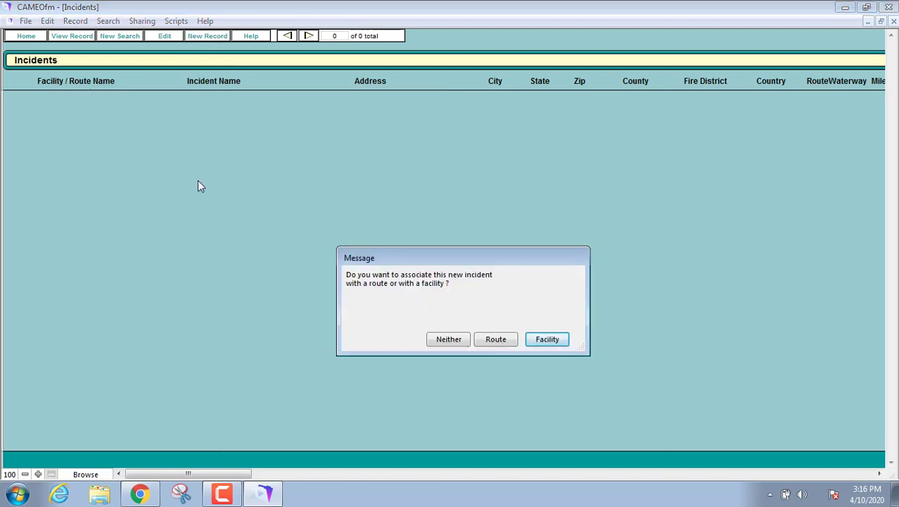
{"action": "left_click", "coordinate": [547, 340]}
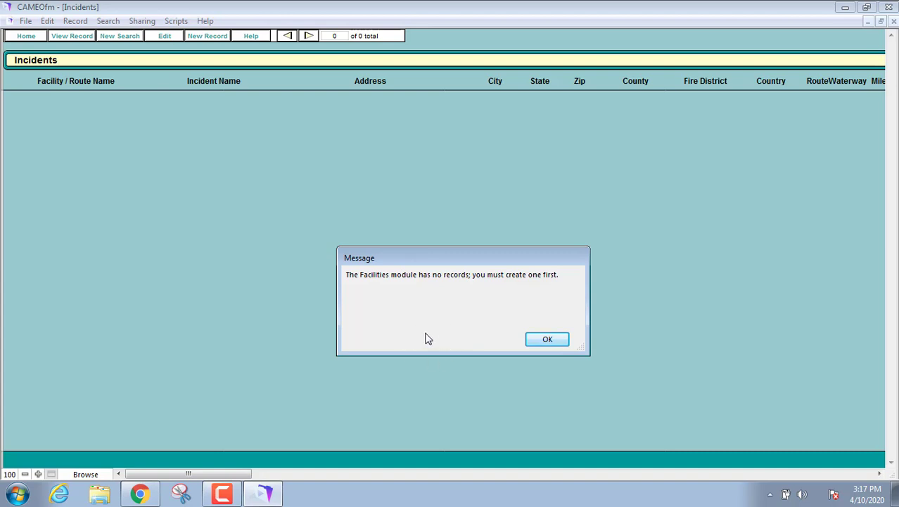
{"action": "left_click", "coordinate": [548, 339]}
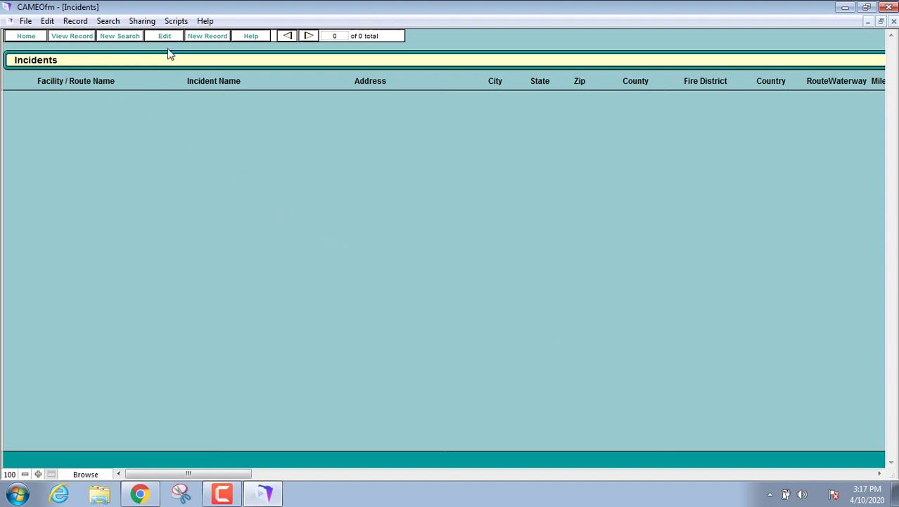
{"action": "left_click", "coordinate": [203, 35]}
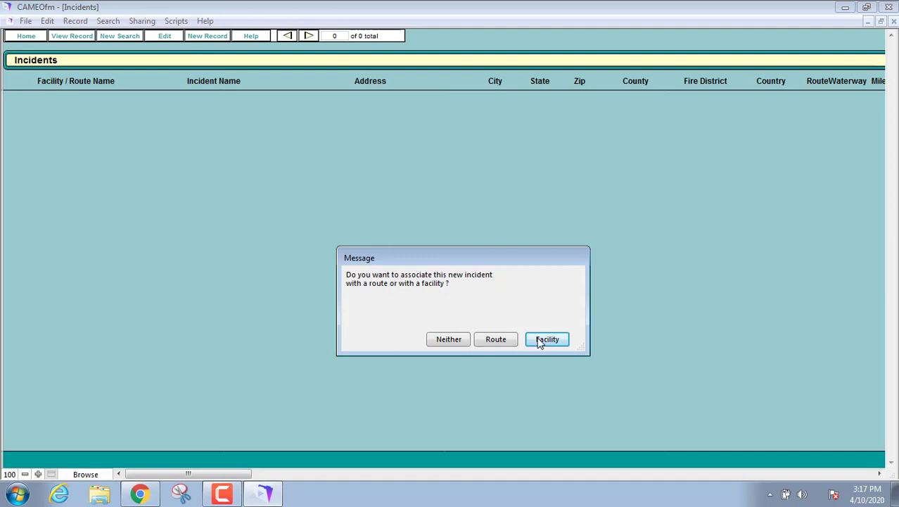
{"action": "left_click", "coordinate": [542, 340]}
{"action": "left_click", "coordinate": [561, 340]}
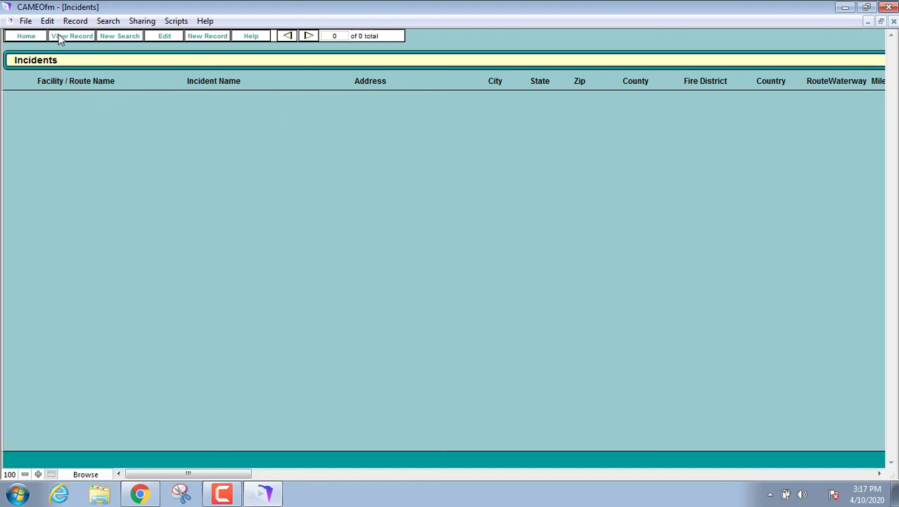
{"action": "left_click", "coordinate": [206, 36]}
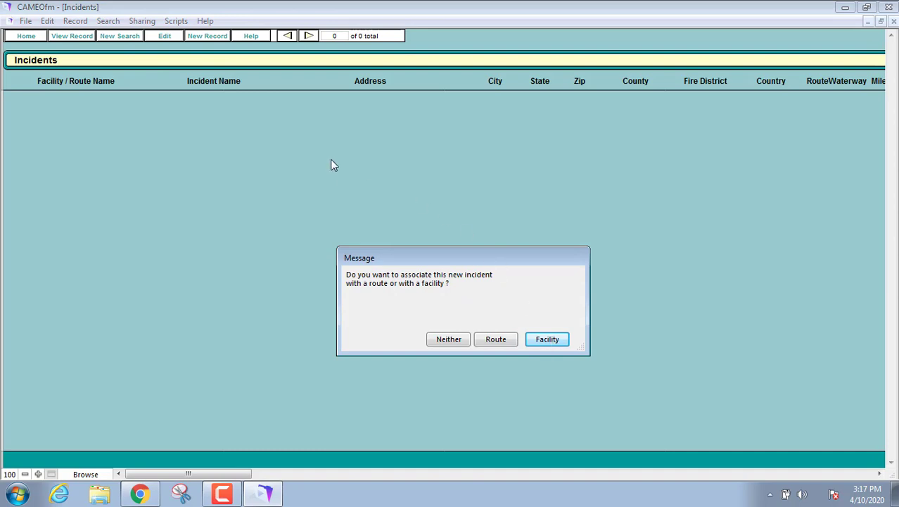
{"action": "left_click", "coordinate": [549, 341]}
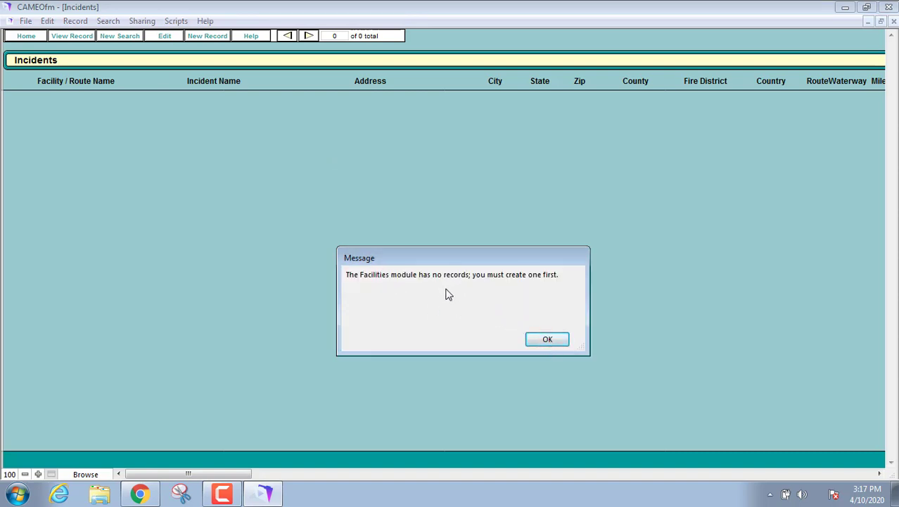
{"action": "left_click", "coordinate": [548, 343]}
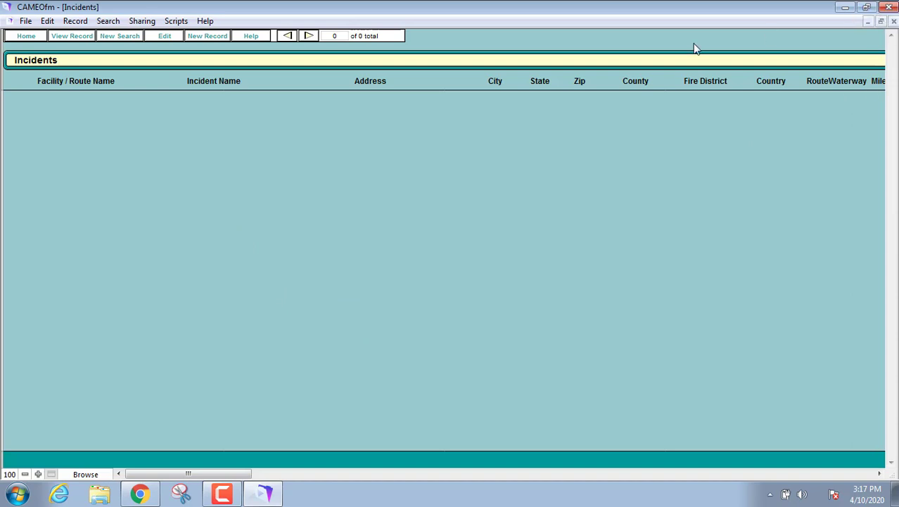
From Home, open Incidents and create a new incident linked to neither a route nor a facility
{"action": "left_click", "coordinate": [25, 35]}
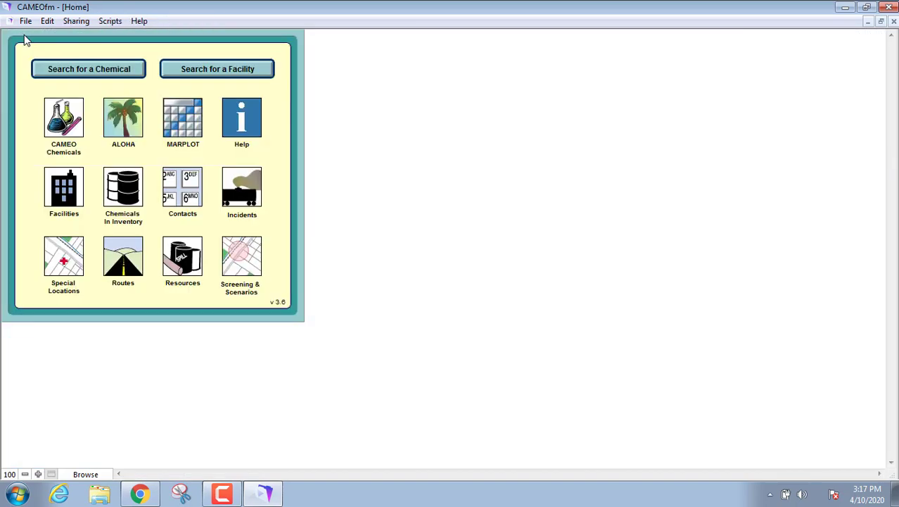
{"action": "left_click", "coordinate": [241, 189]}
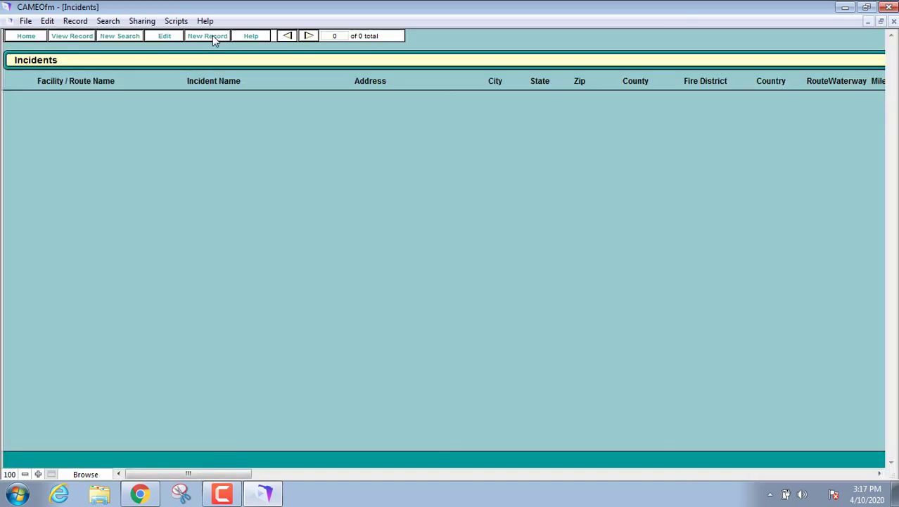
{"action": "left_click", "coordinate": [212, 35]}
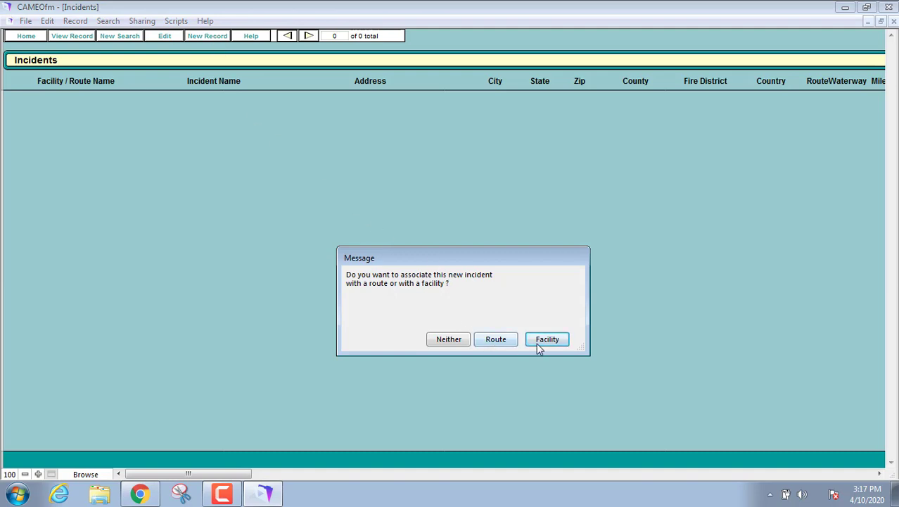
{"action": "left_click", "coordinate": [449, 339]}
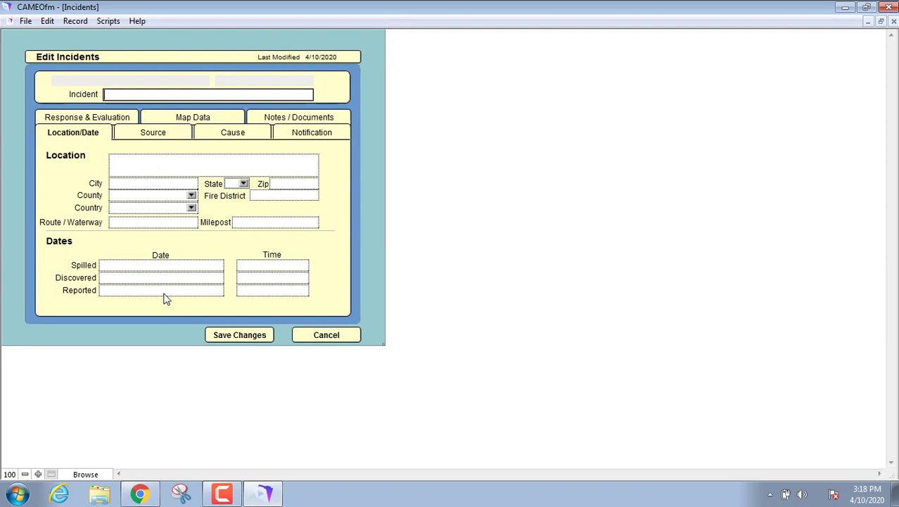
Look over the Source tab, then show the Cause tab with its unchecked Medium and Cause options
{"action": "left_click", "coordinate": [158, 135]}
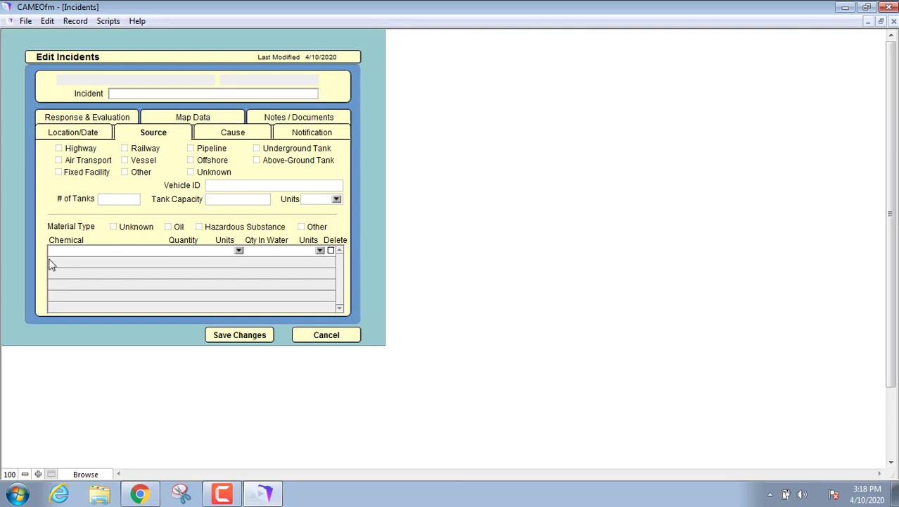
{"action": "left_click", "coordinate": [231, 134]}
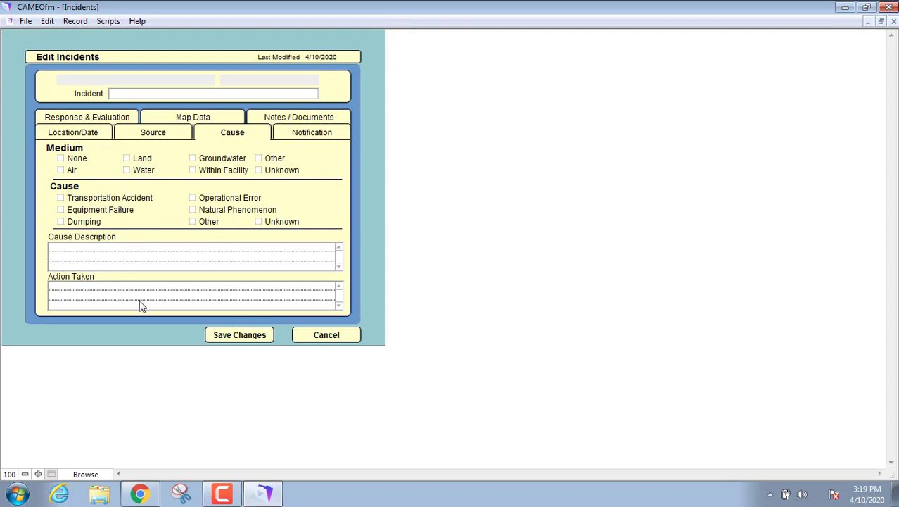
On the Notification tab, tick State/Local and USCG as notified
{"action": "left_click", "coordinate": [308, 134]}
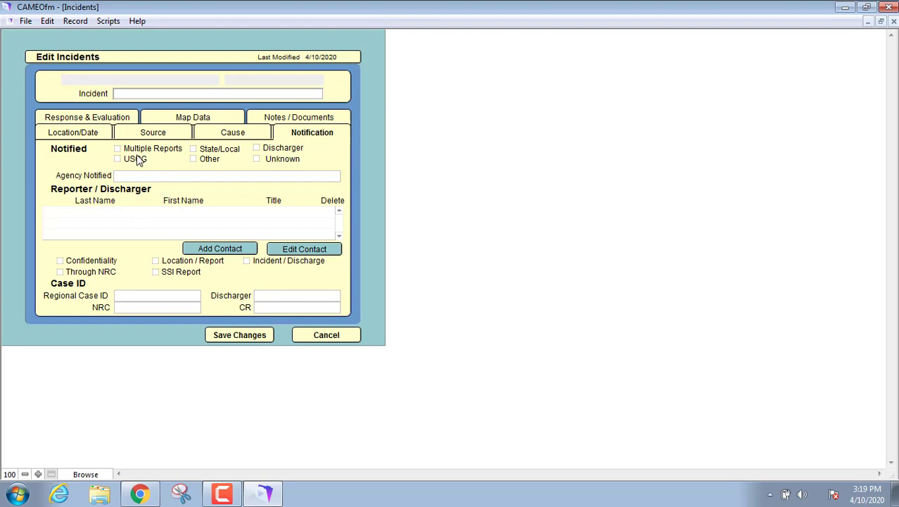
{"action": "left_click", "coordinate": [195, 152]}
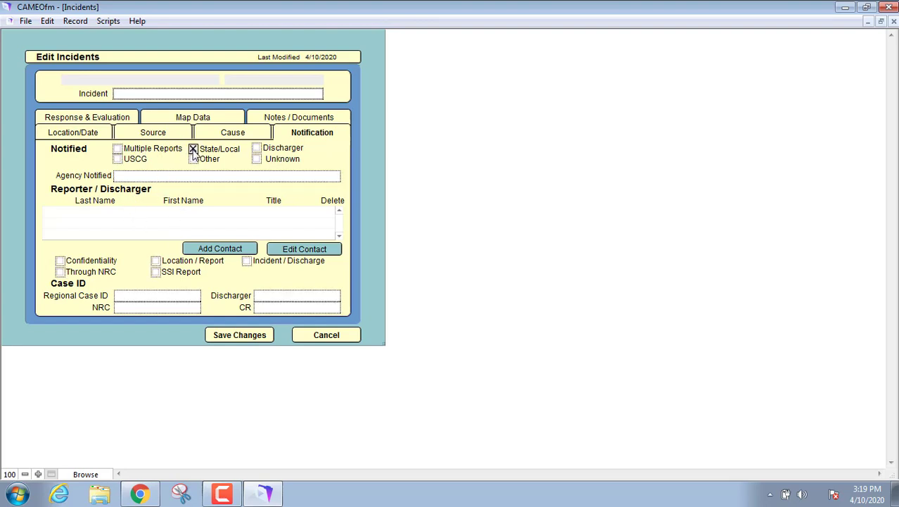
{"action": "left_click", "coordinate": [118, 160]}
View the Response & Evaluation tab, check the agency Type choices, and enter the evaluation and Injuries fields
{"action": "left_click", "coordinate": [111, 118]}
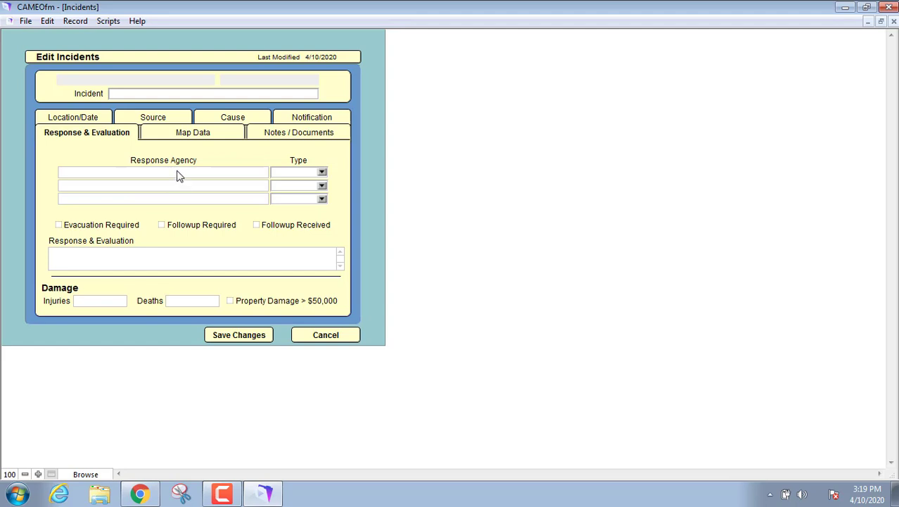
{"action": "left_click", "coordinate": [322, 173]}
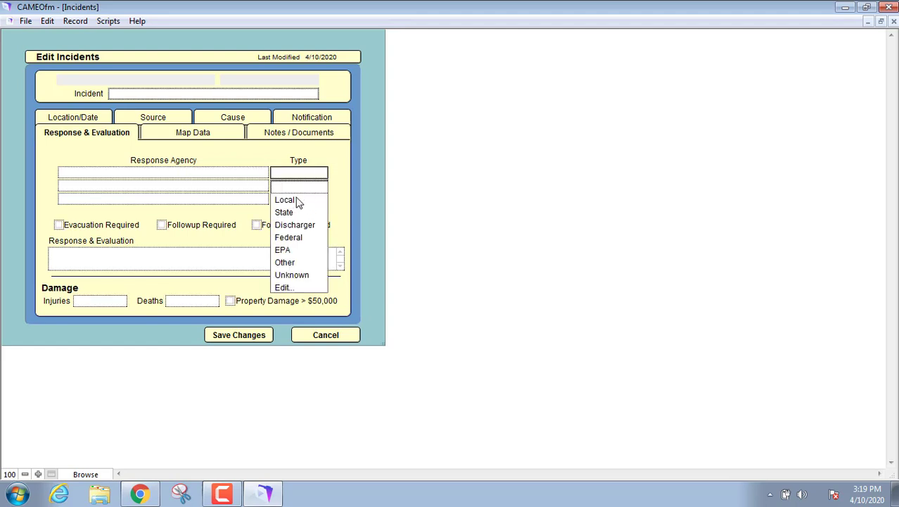
{"action": "left_click", "coordinate": [142, 219]}
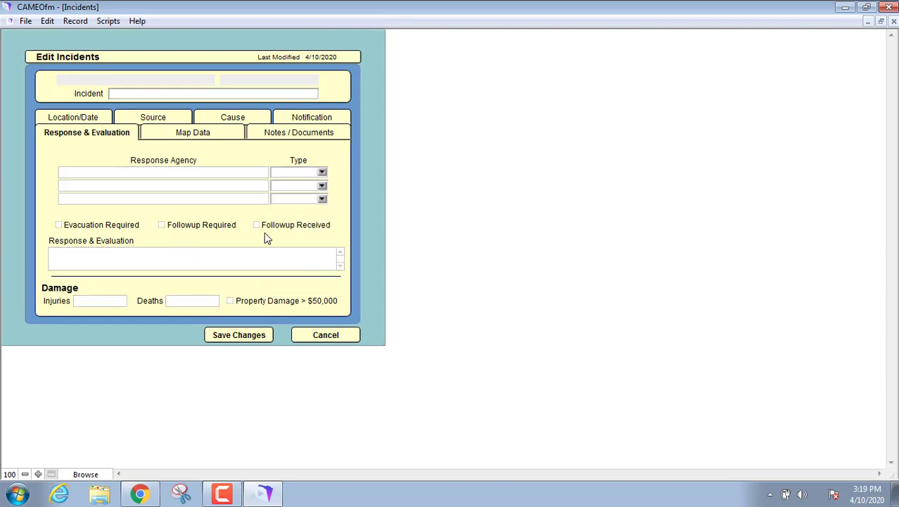
{"action": "left_click", "coordinate": [96, 264]}
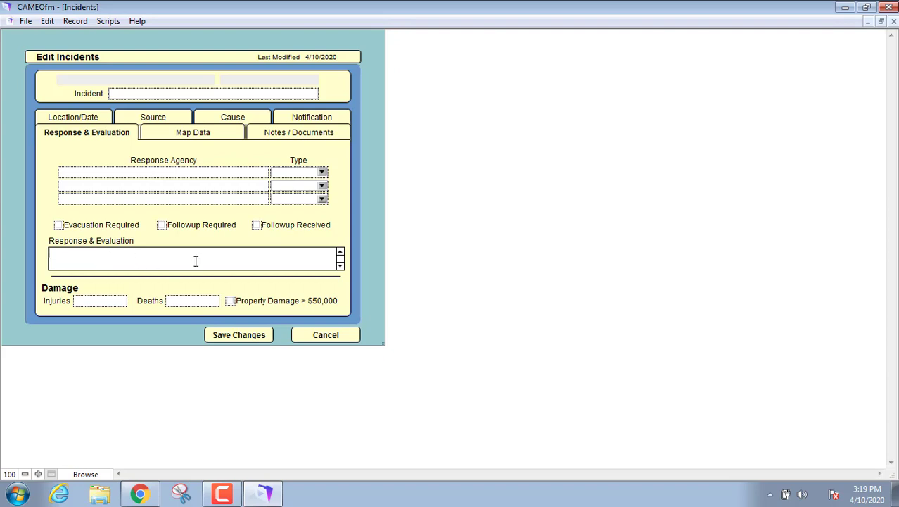
{"action": "left_click", "coordinate": [91, 302]}
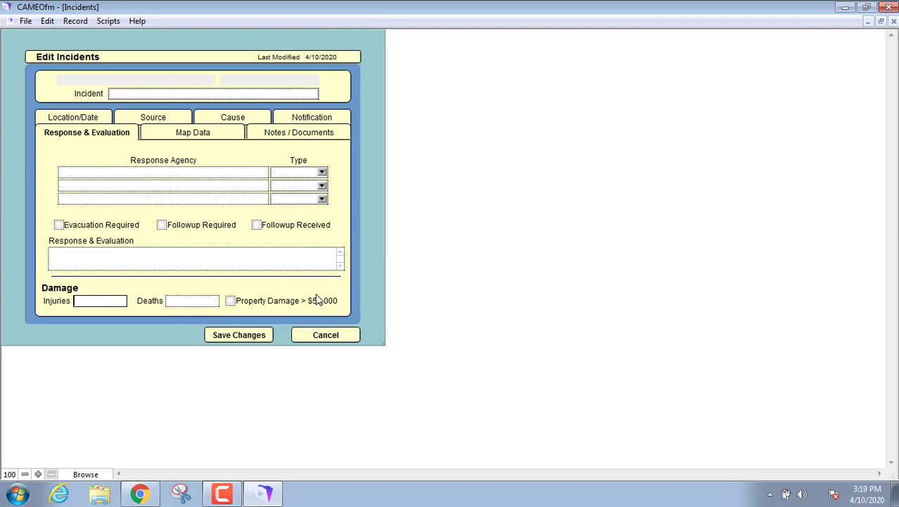
Browse the Map Data tab, then Notes / Documents and its empty Documents list
{"action": "left_click", "coordinate": [183, 138]}
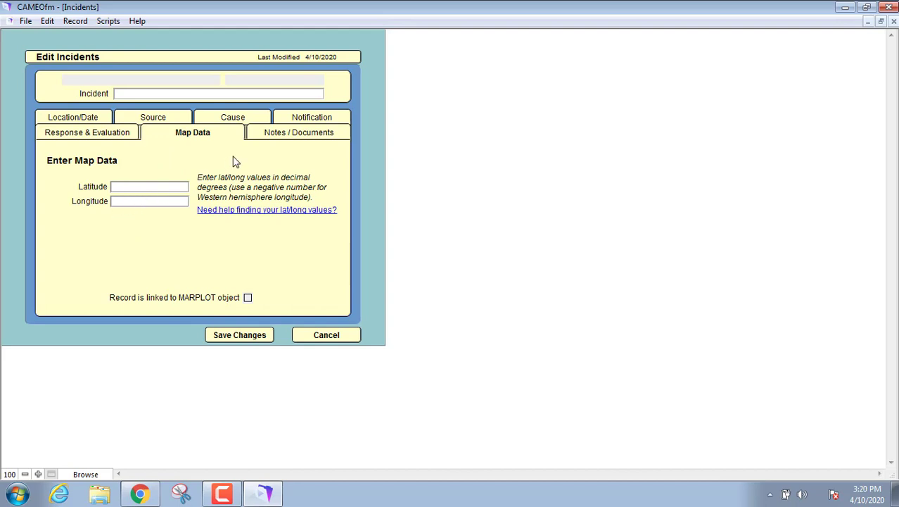
{"action": "left_click", "coordinate": [289, 135]}
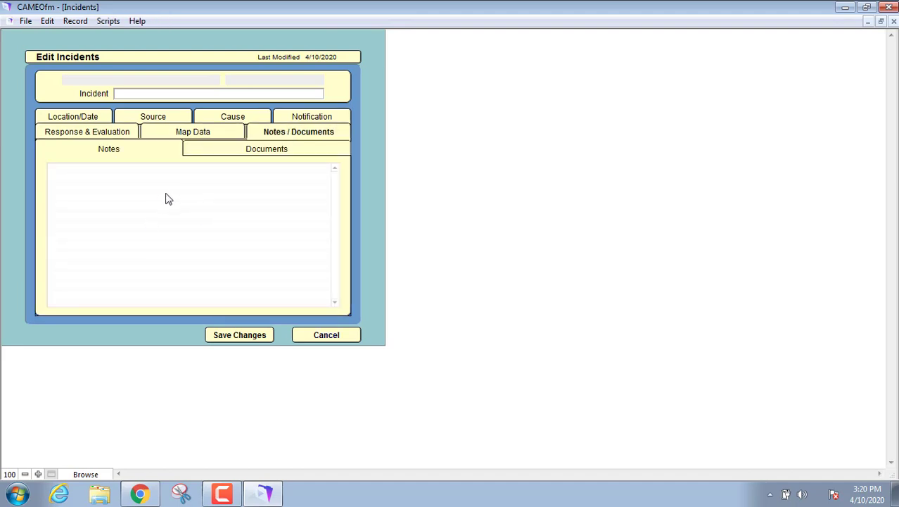
{"action": "left_click", "coordinate": [270, 155]}
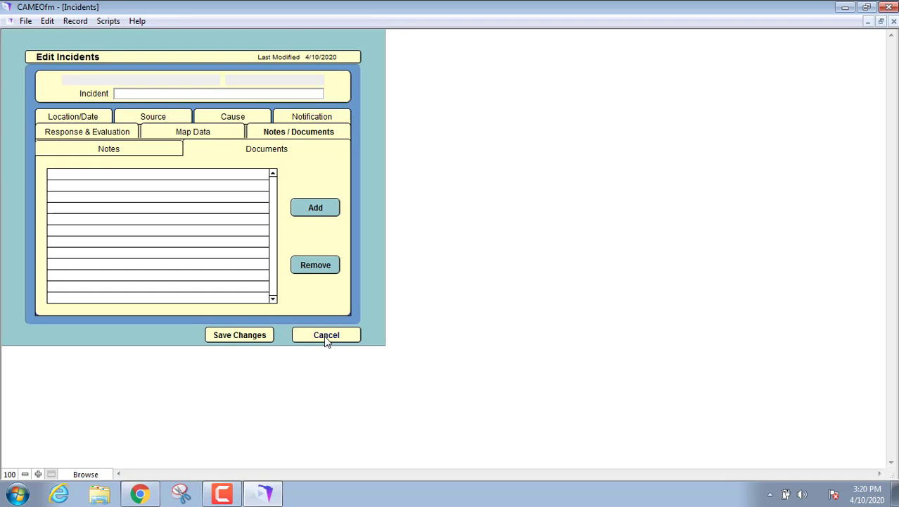
Cancel the unsaved incident, return Home with File > Go Home, and close the CAMEOfm window
{"action": "left_click", "coordinate": [325, 335]}
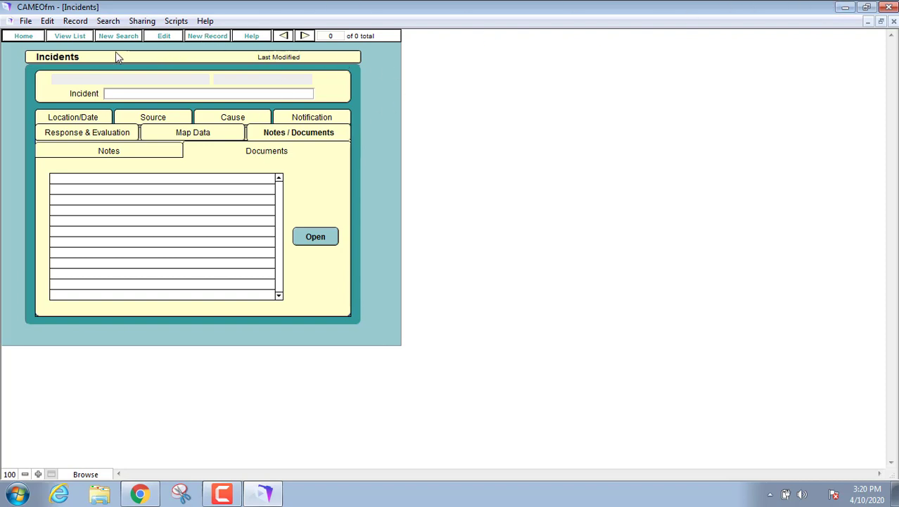
{"action": "left_click", "coordinate": [25, 21]}
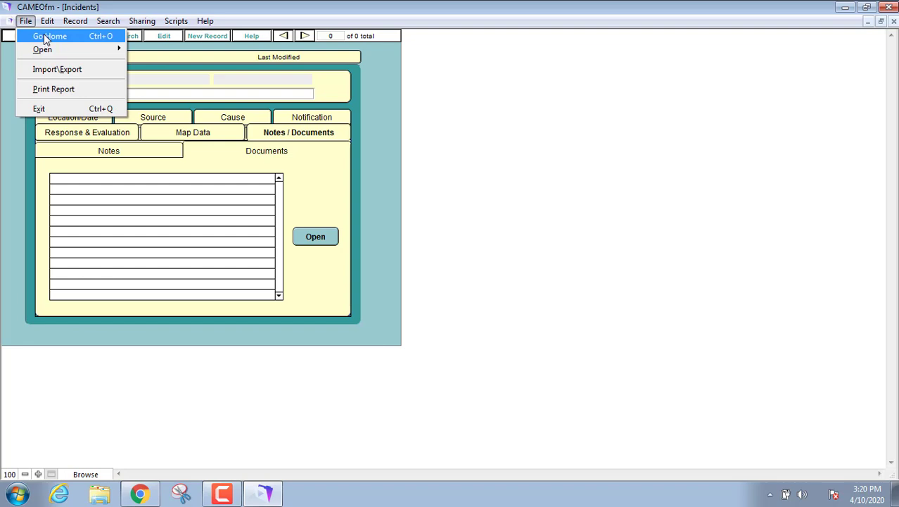
{"action": "left_click", "coordinate": [39, 33]}
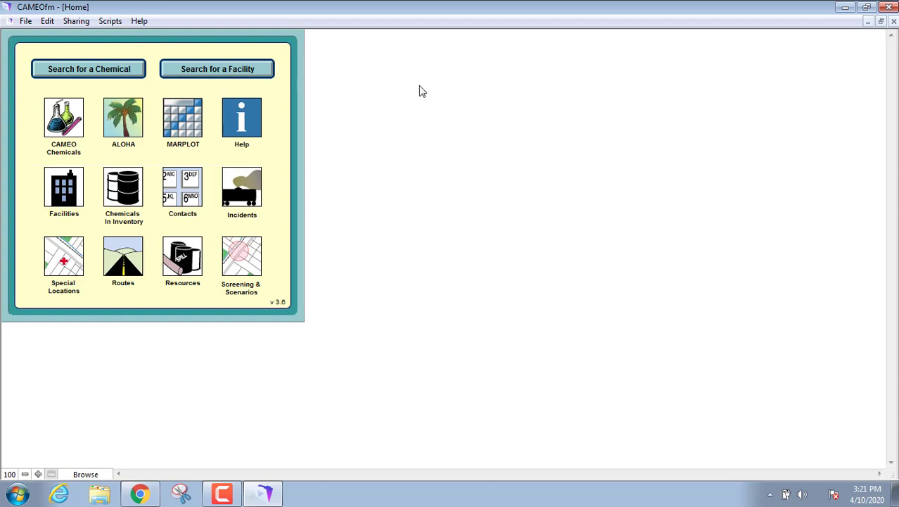
{"action": "left_click", "coordinate": [890, 8]}
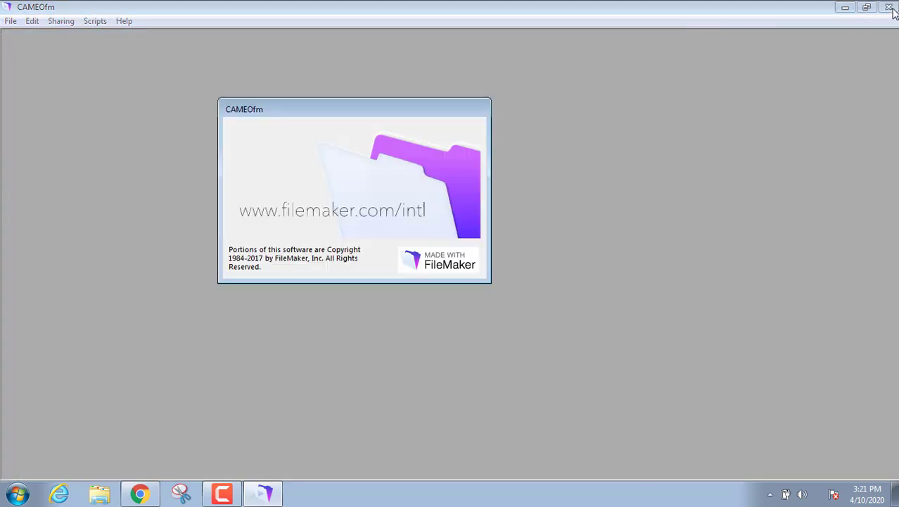